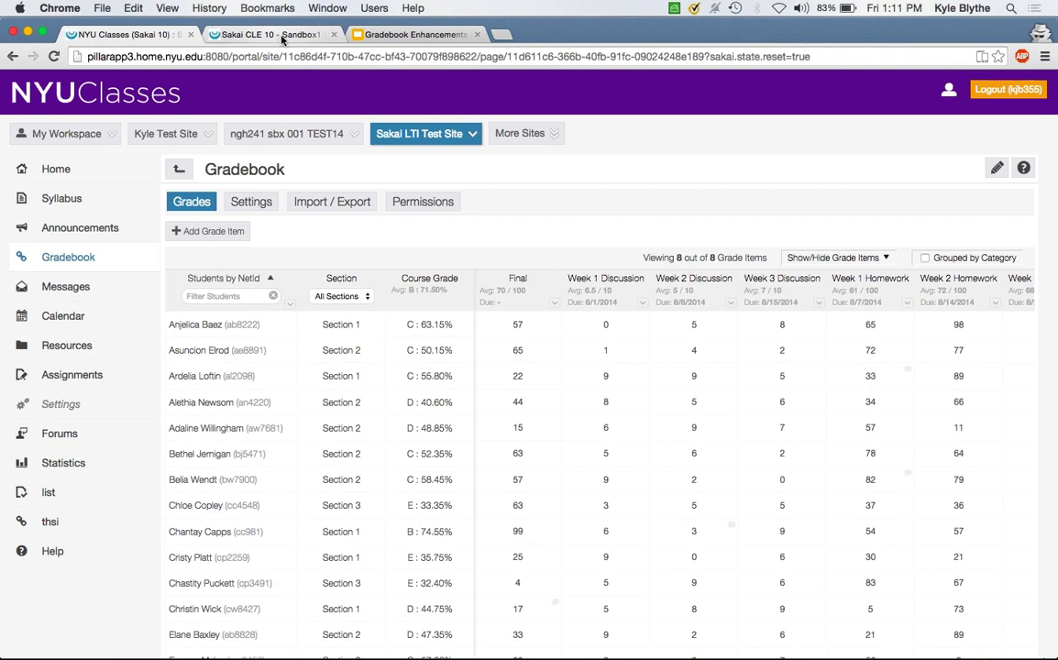
Switch to the Sakai CLE 10 sandbox, keeping its session active, and open the gradebook's All Grades page.
left_click(283, 39)
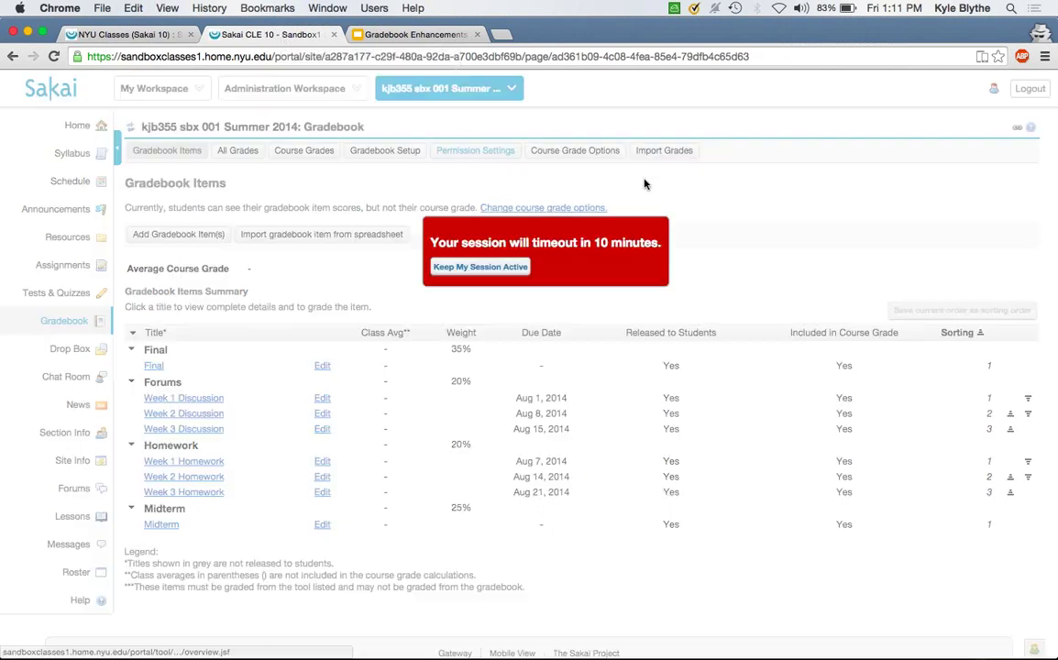
left_click(479, 267)
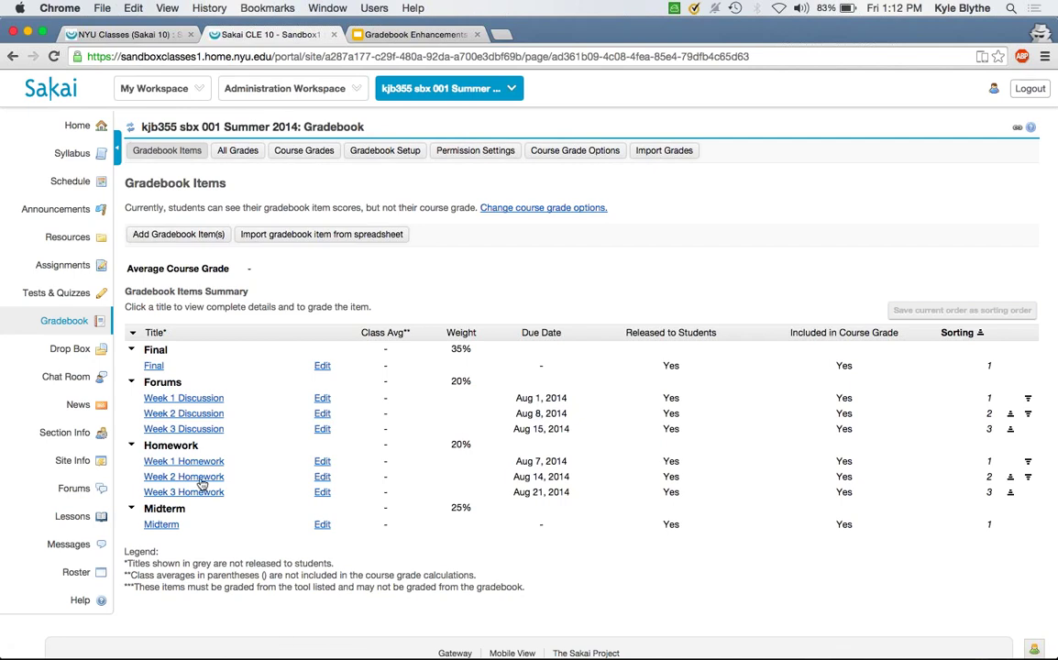
left_click(228, 152)
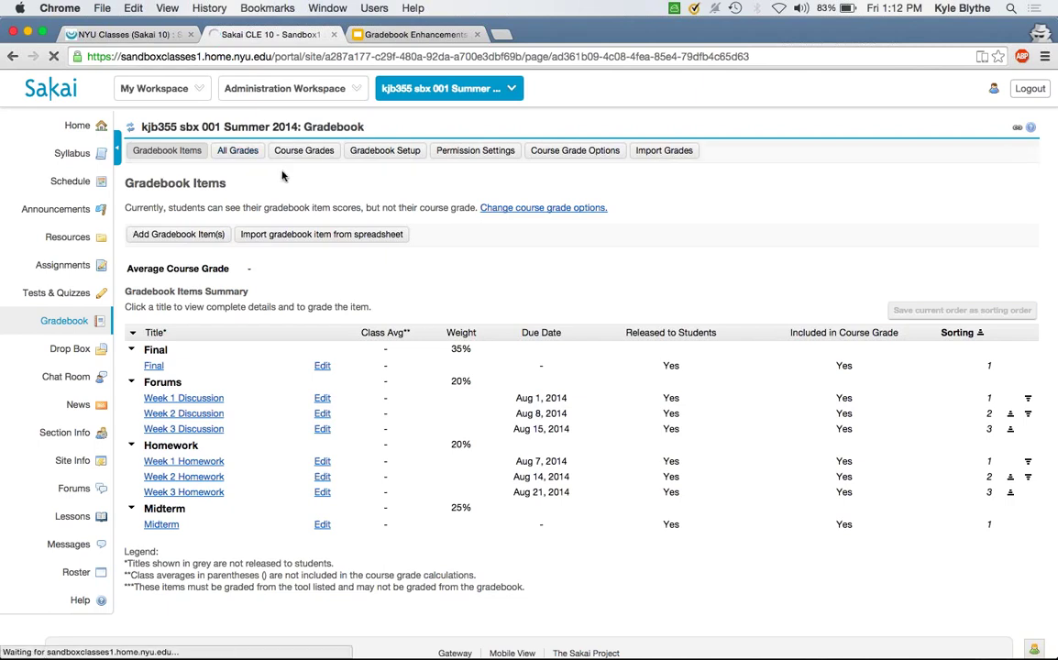
left_click(231, 152)
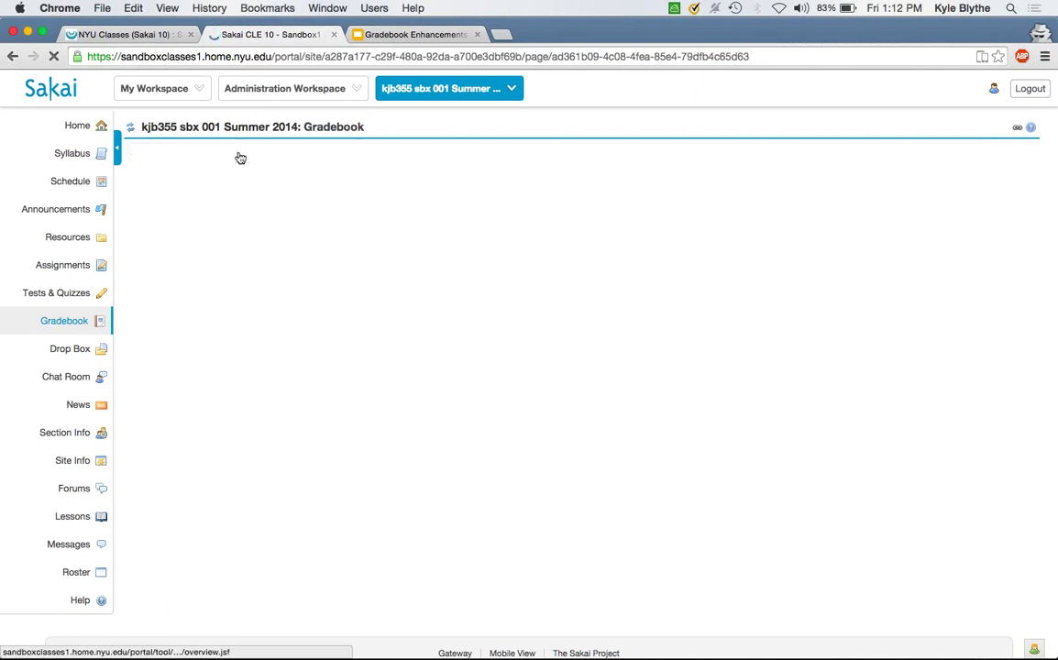
Compare the NYU Classes gradebook with the sandbox's All Grades page, and reopen the sandbox's Gradebook Items page.
left_click(123, 35)
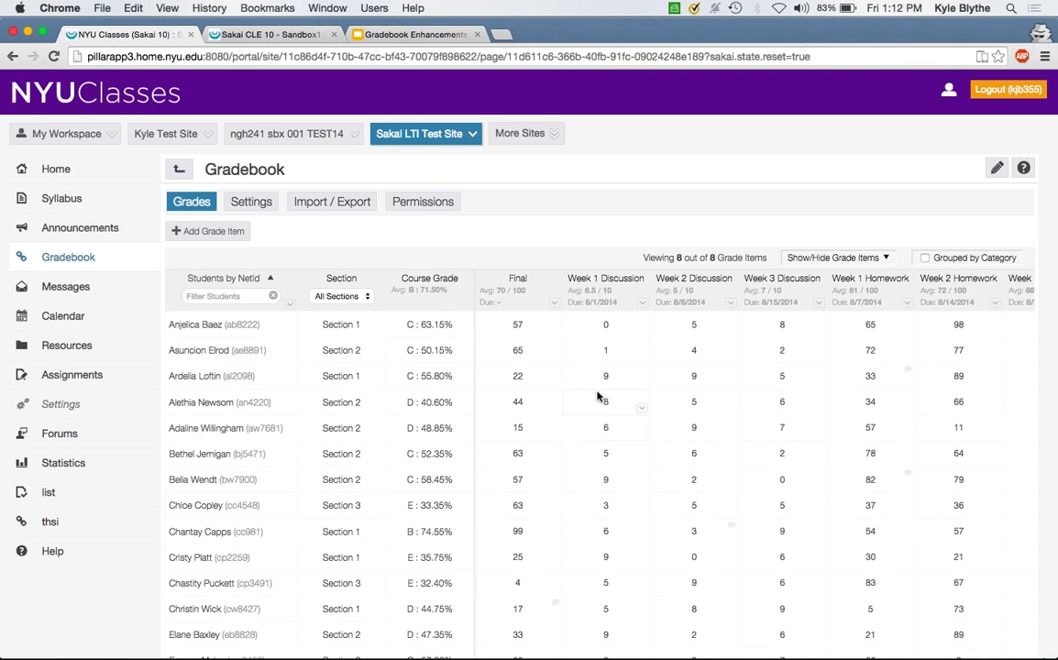
left_click(259, 37)
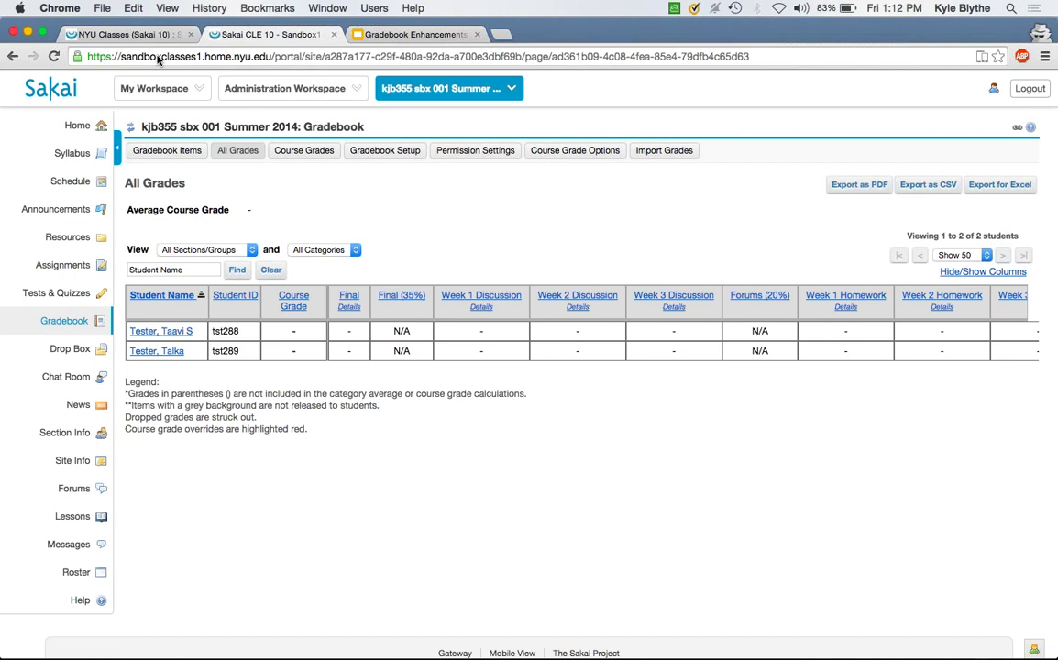
left_click(129, 34)
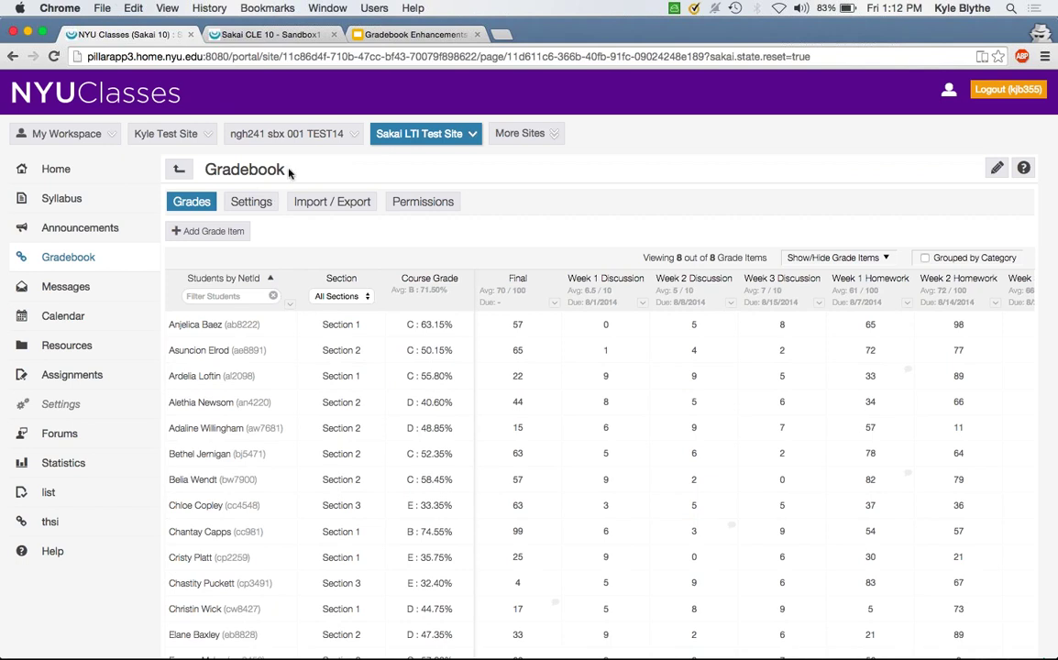
left_click(259, 35)
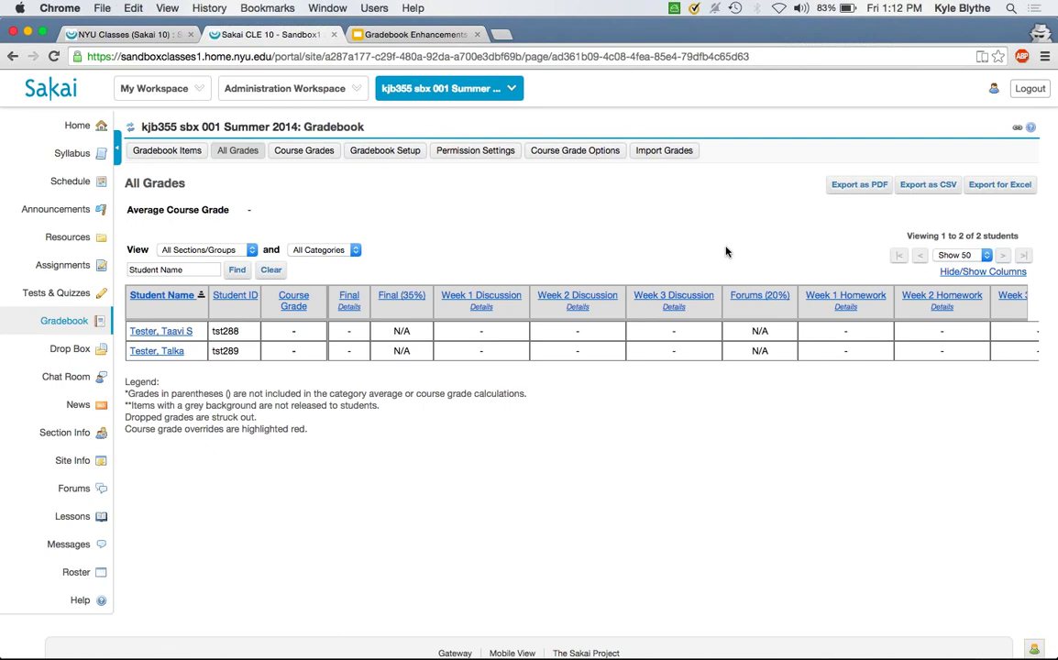
left_click(177, 155)
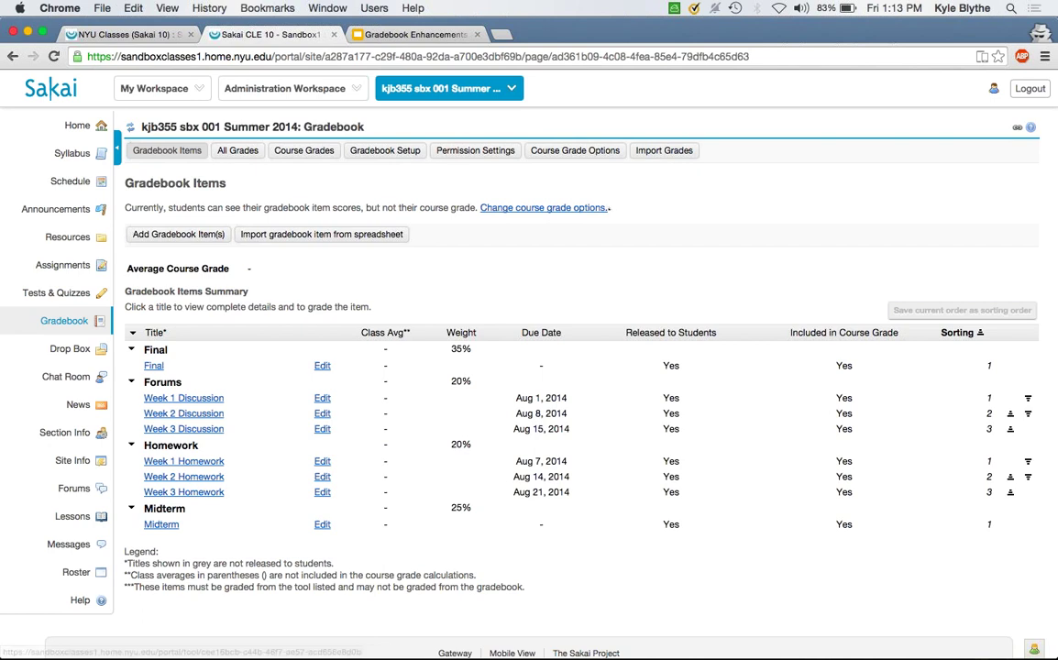
In the NYU Classes gradebook, create the grade item Class Quiz with 20 points, due 11/01/2014, in the Quizes category.
left_click(124, 34)
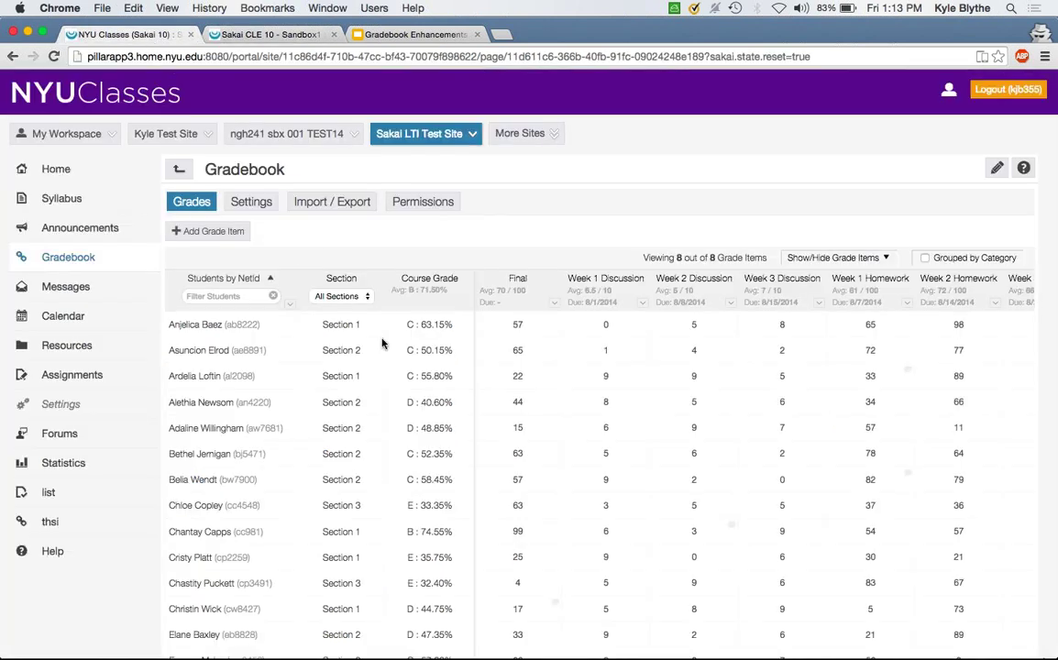
left_click(574, 437)
left_click(233, 236)
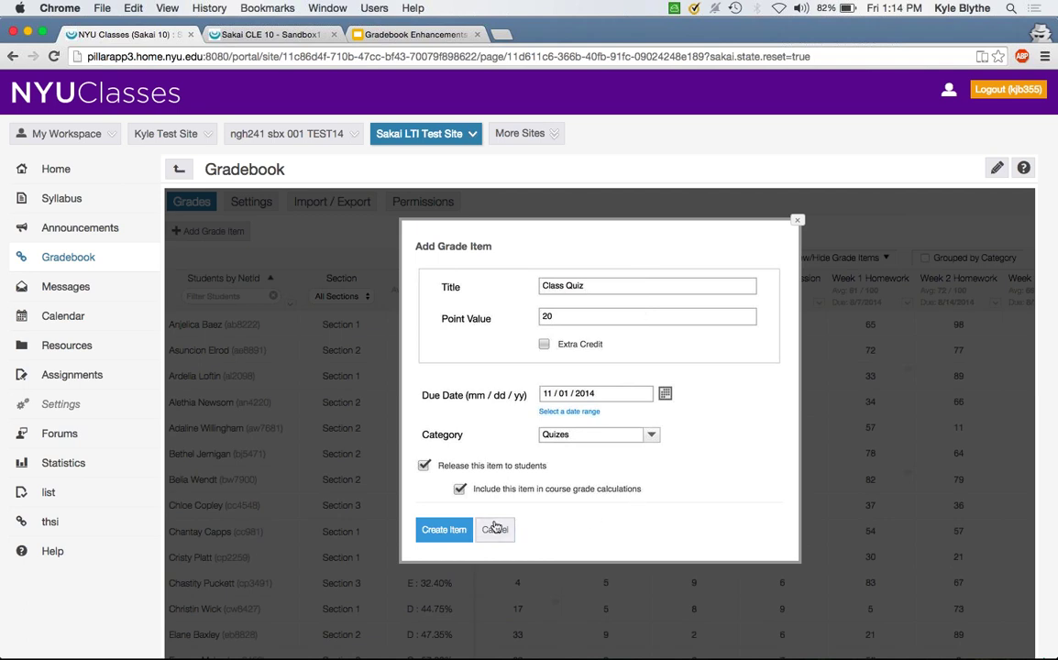
left_click(446, 530)
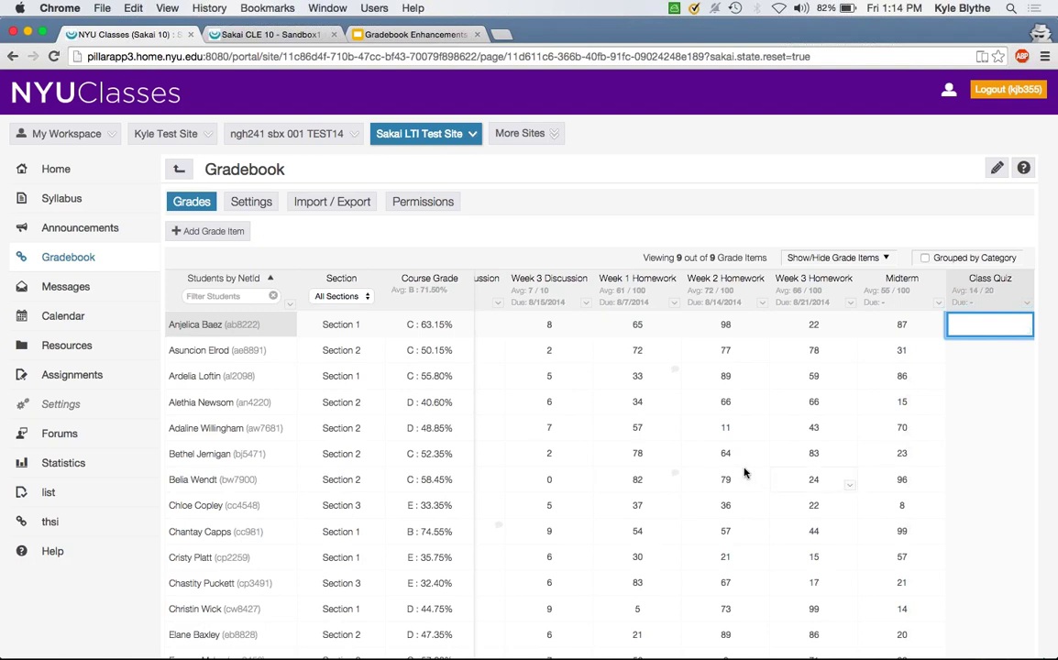
Move through the grade grid from the first student's Final grade to the second student's Week 2 Homework grade.
scroll(689, 401, "left", 5)
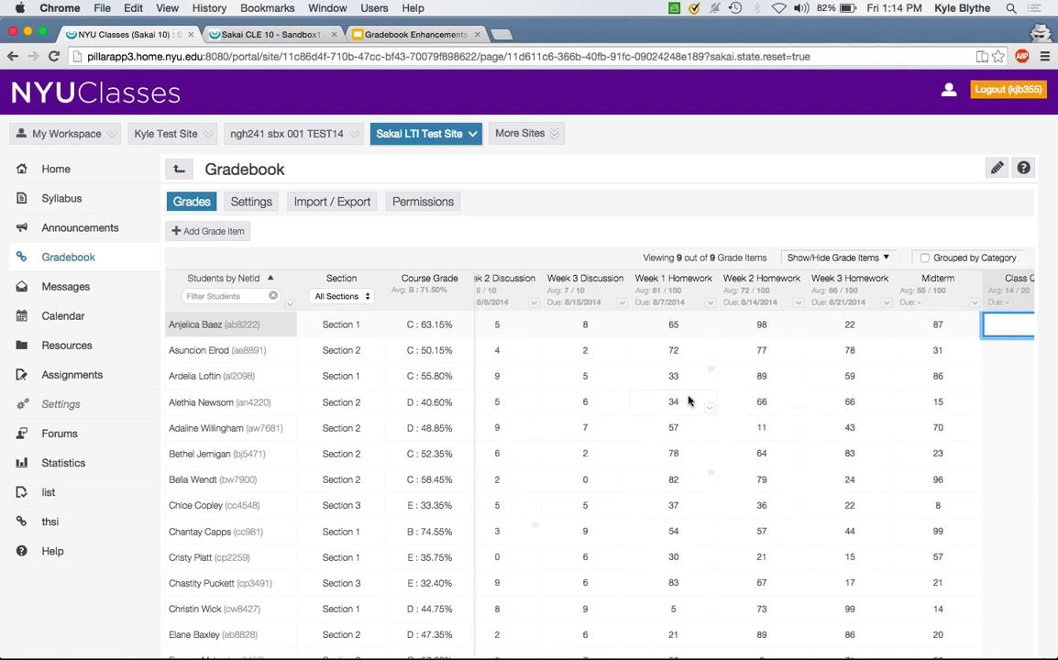
left_click(529, 330)
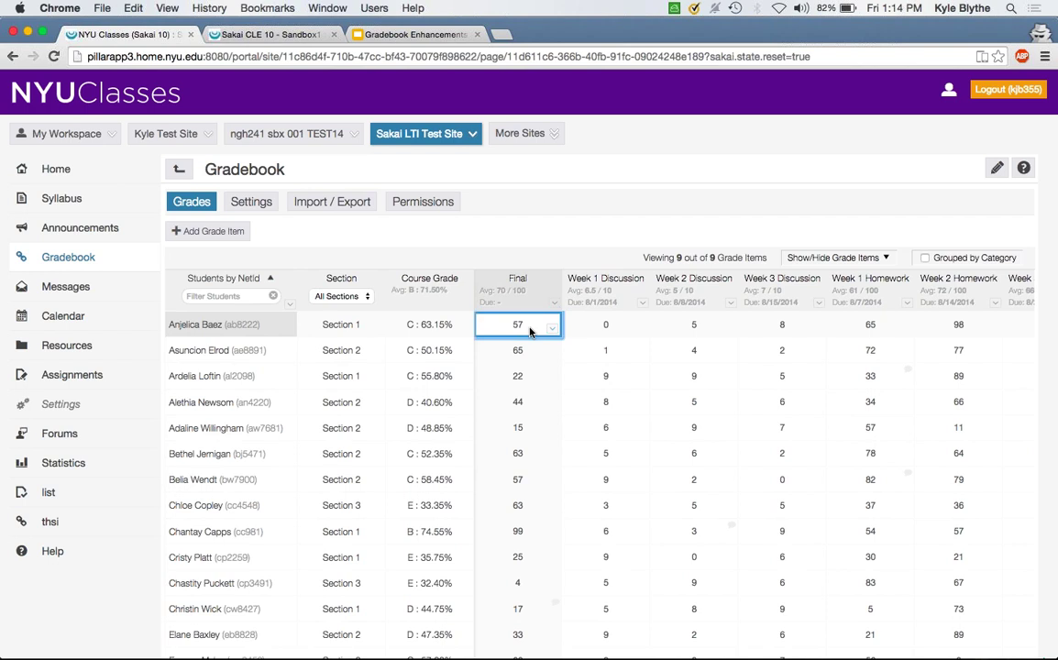
key("Down")
key("Right")
key("Right")
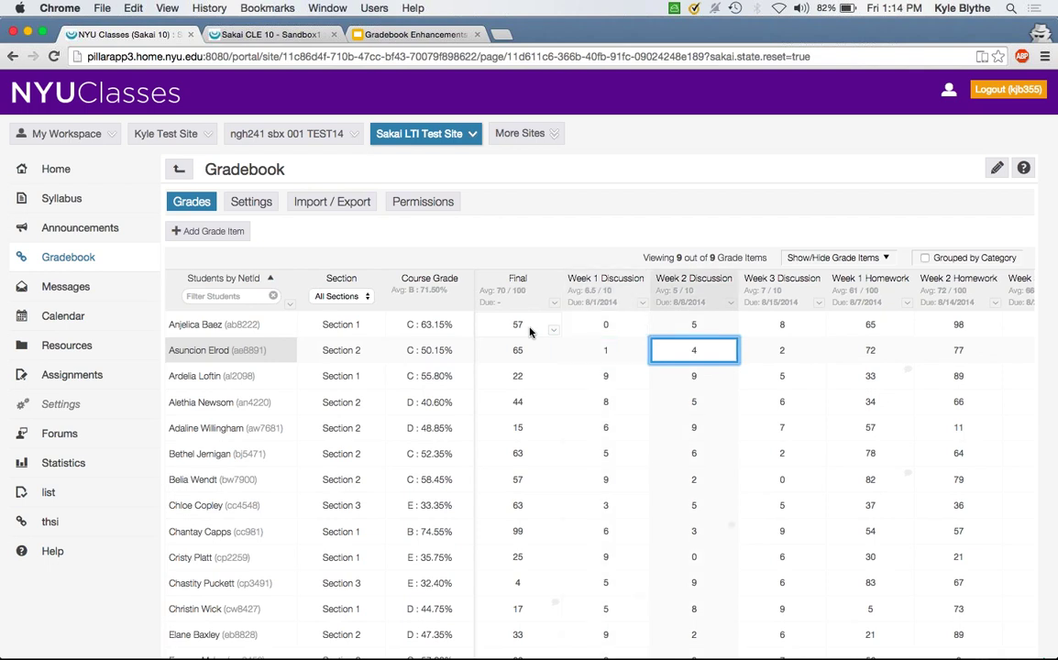
key("Right")
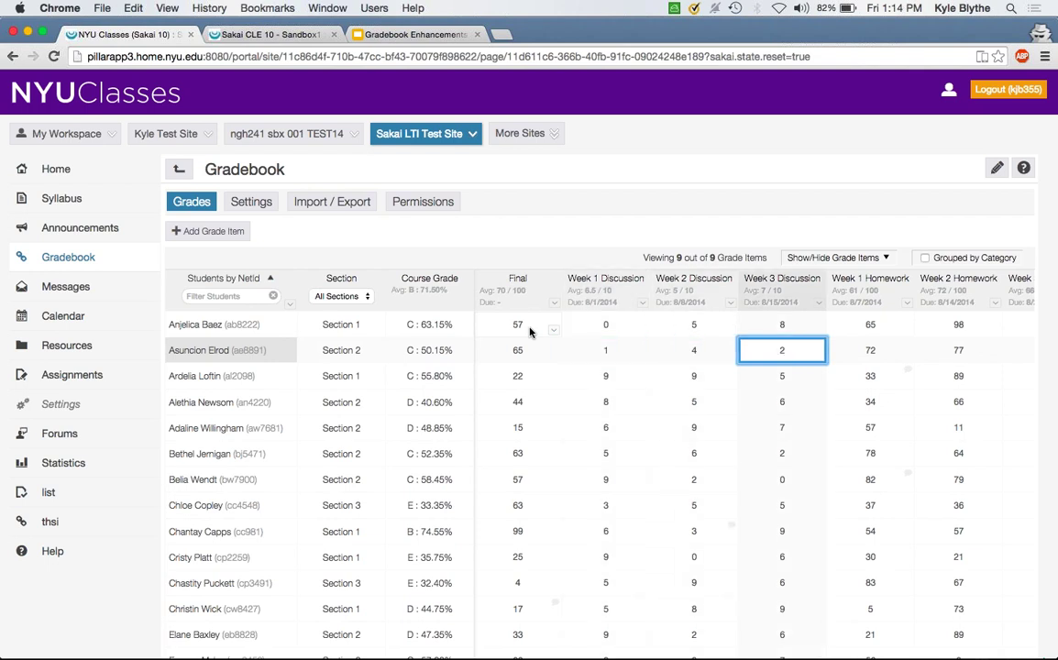
key("Right")
key("Right")
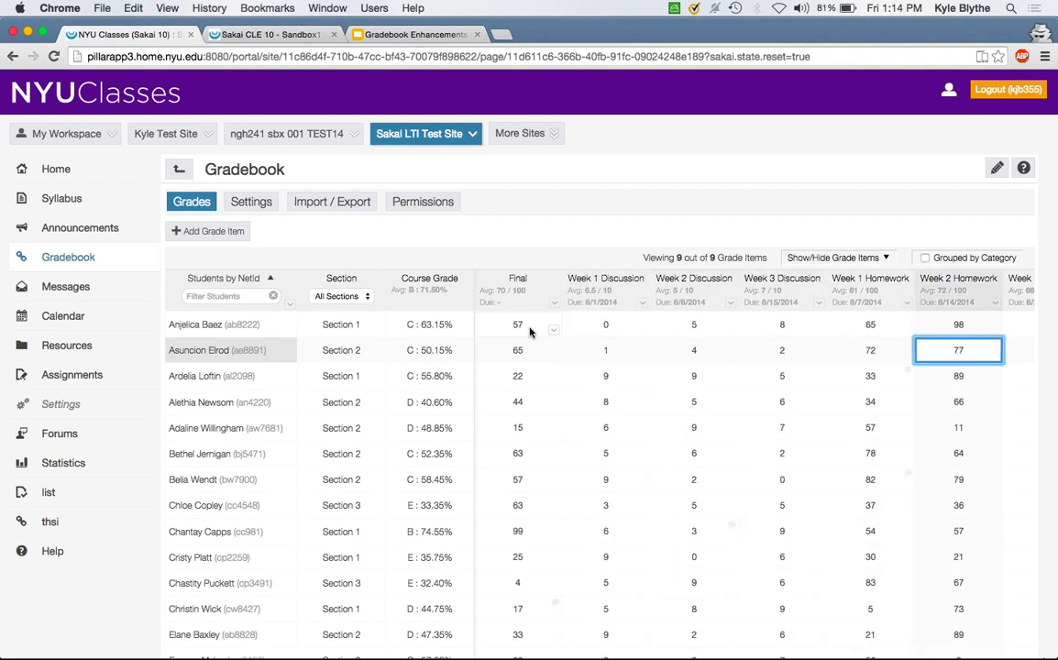
Open the second student's Week 3 Discussion grade for editing and continue to the third student's without changing either.
key("Left")
key("Left")
key("Return")
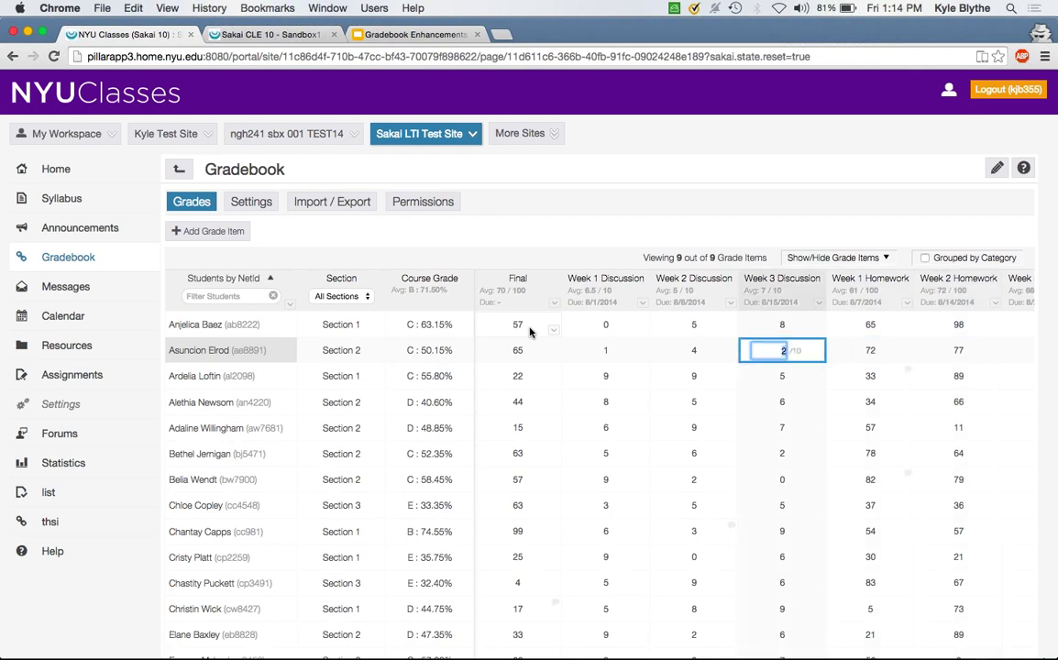
key("Return")
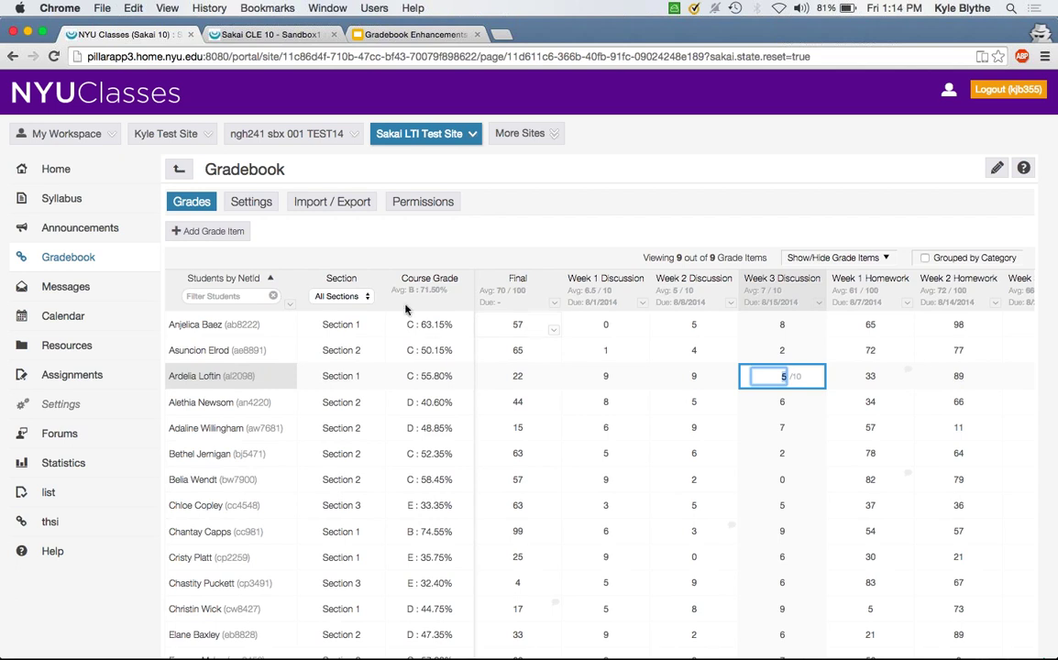
Set the first four students' Final grades to 60, 70, 85 and 101.
left_click(524, 328)
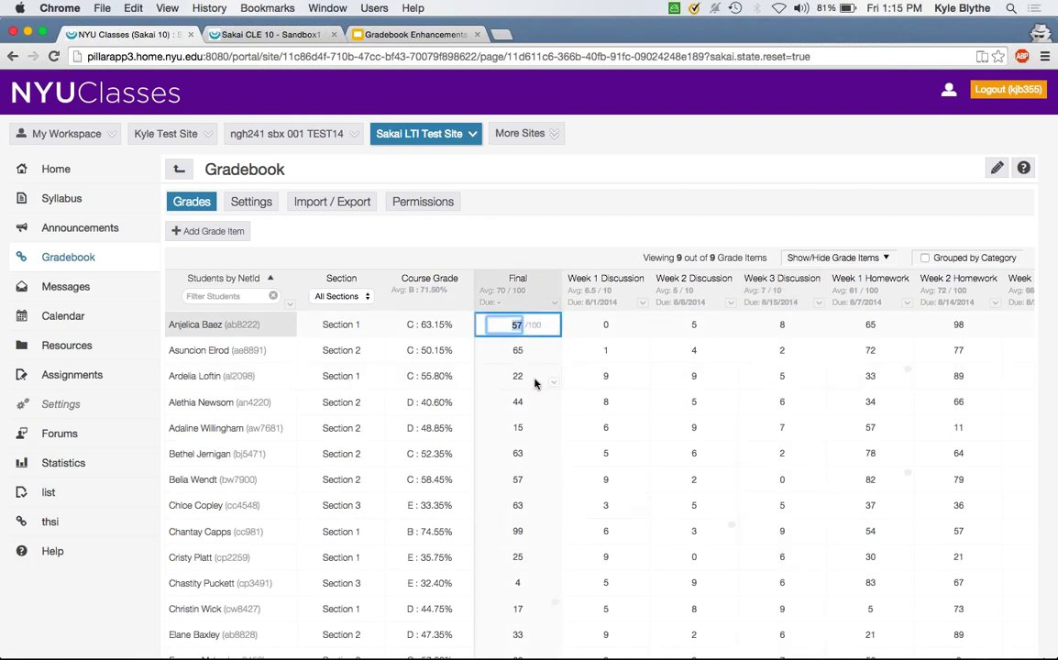
type("60")
key("Return")
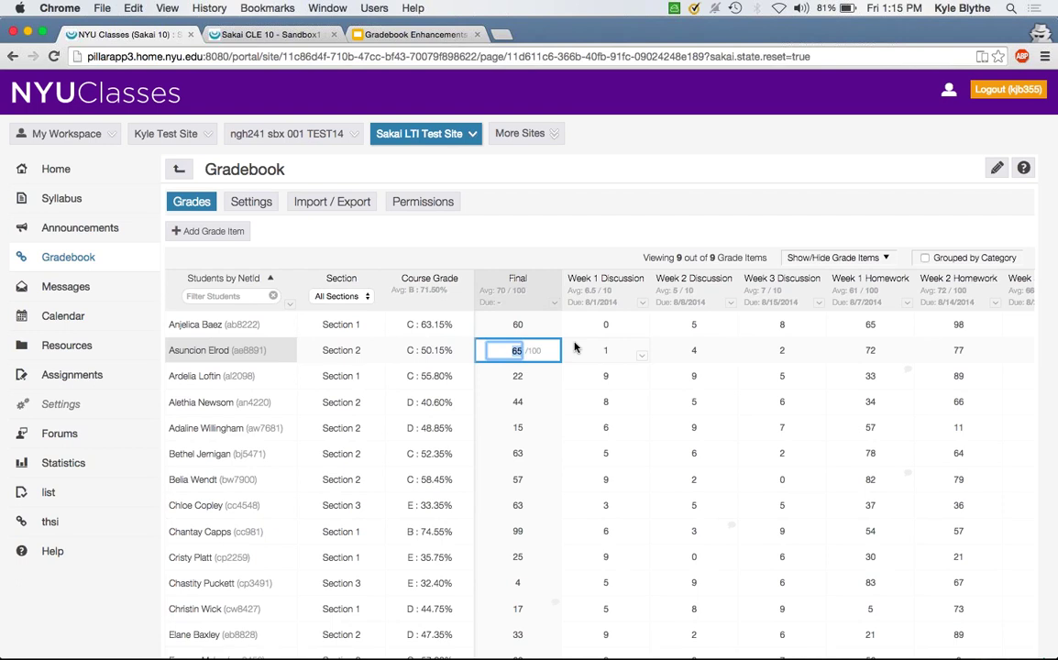
type("70")
key("Return")
type("85")
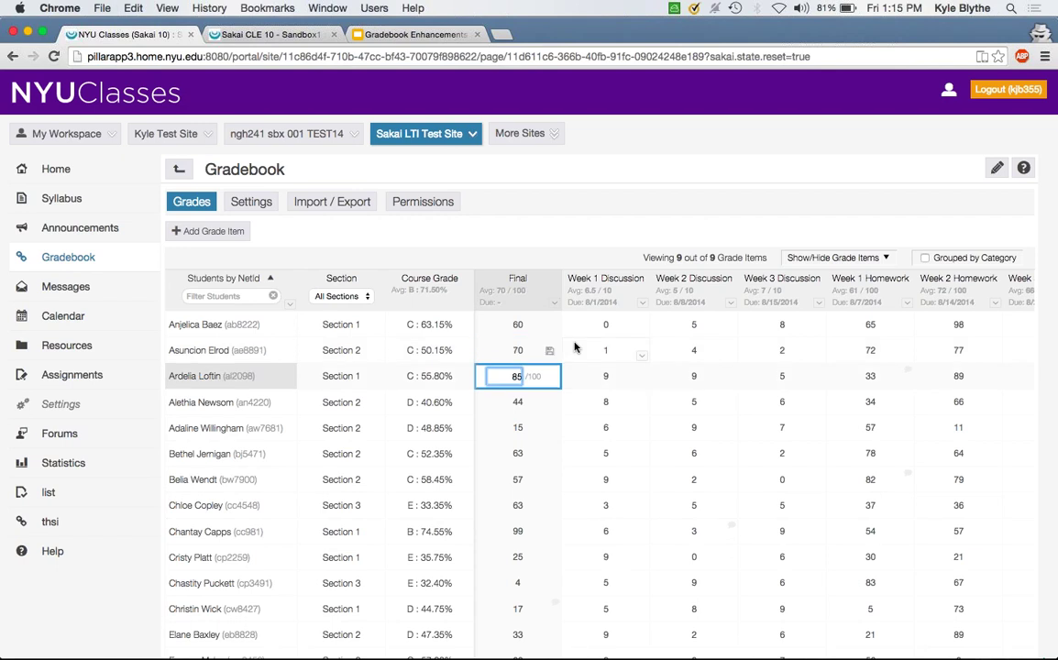
key("Return")
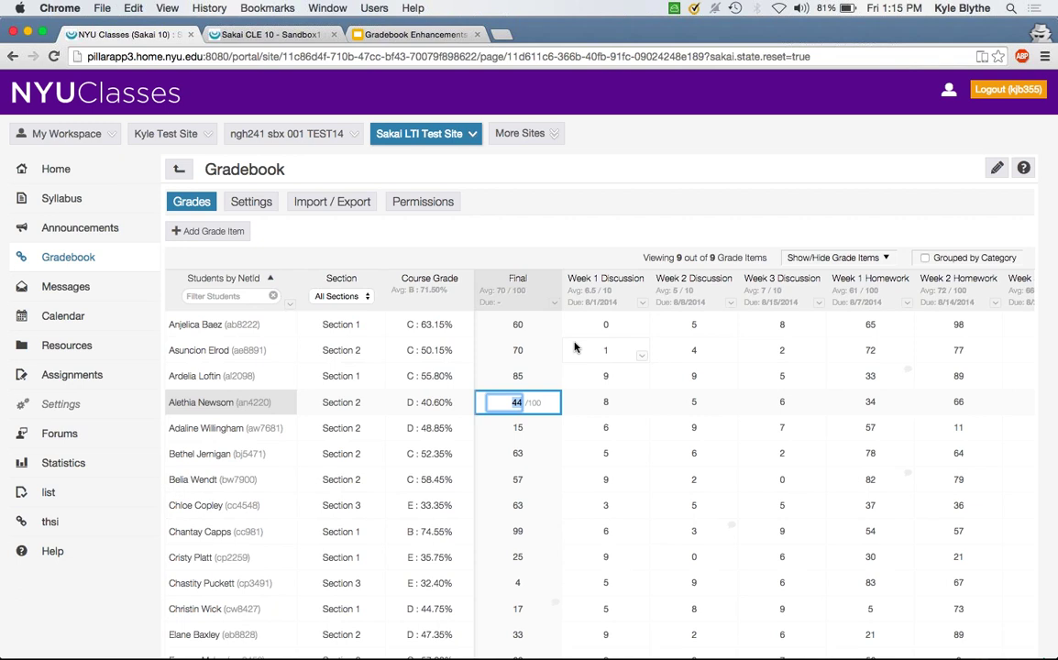
type("101")
key("Return")
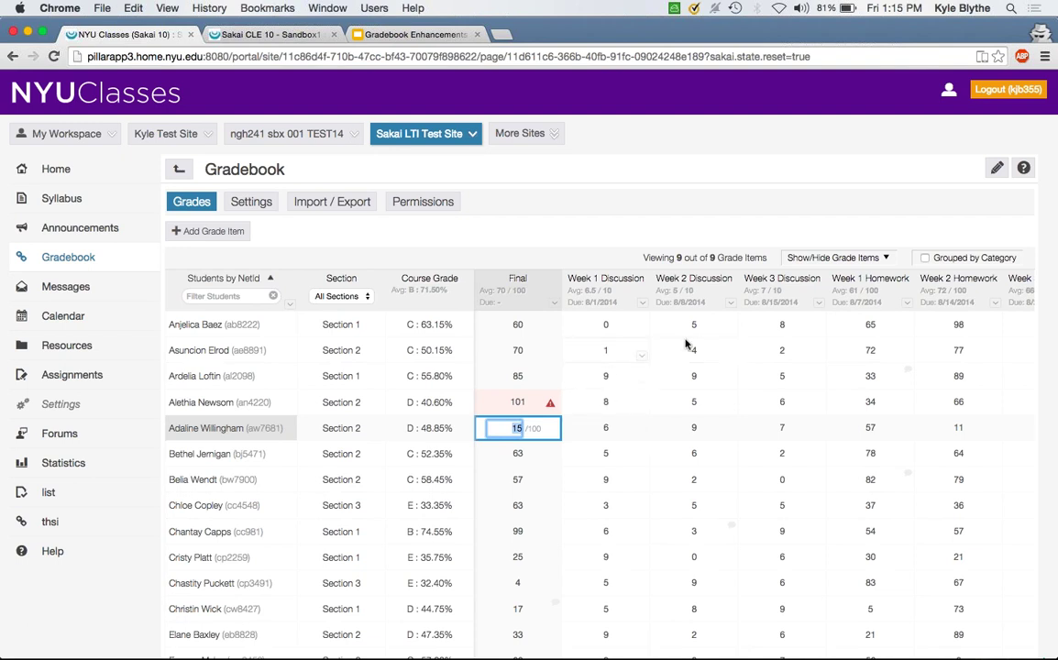
Look at the grade log and comment options for the second student's Week 2 Discussion grade, and dismiss them.
left_click(734, 360)
left_click(733, 359)
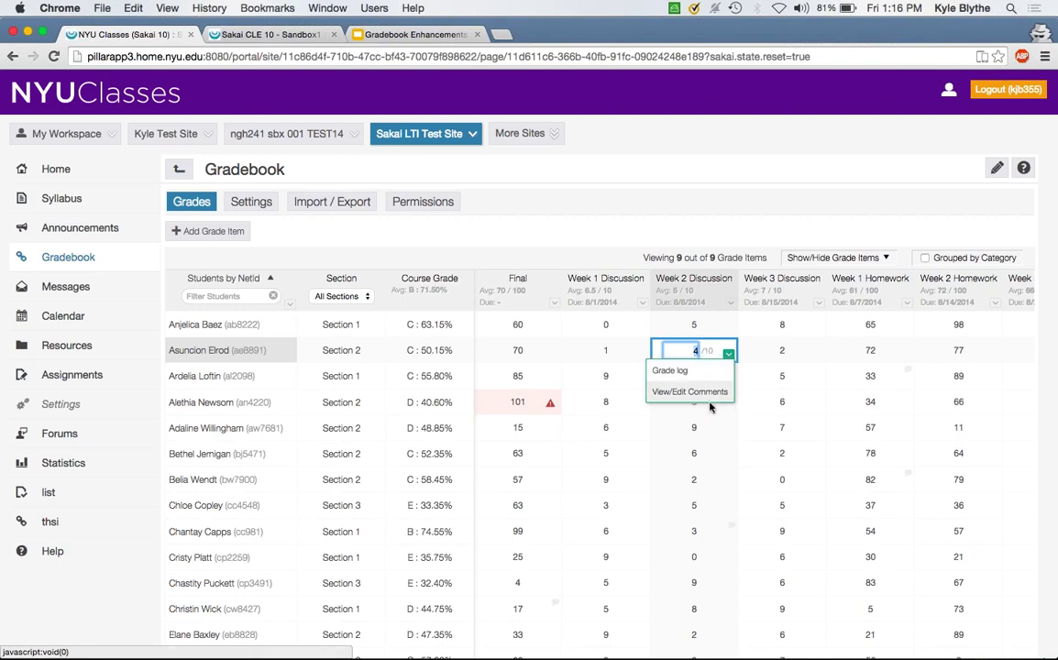
left_click(752, 451)
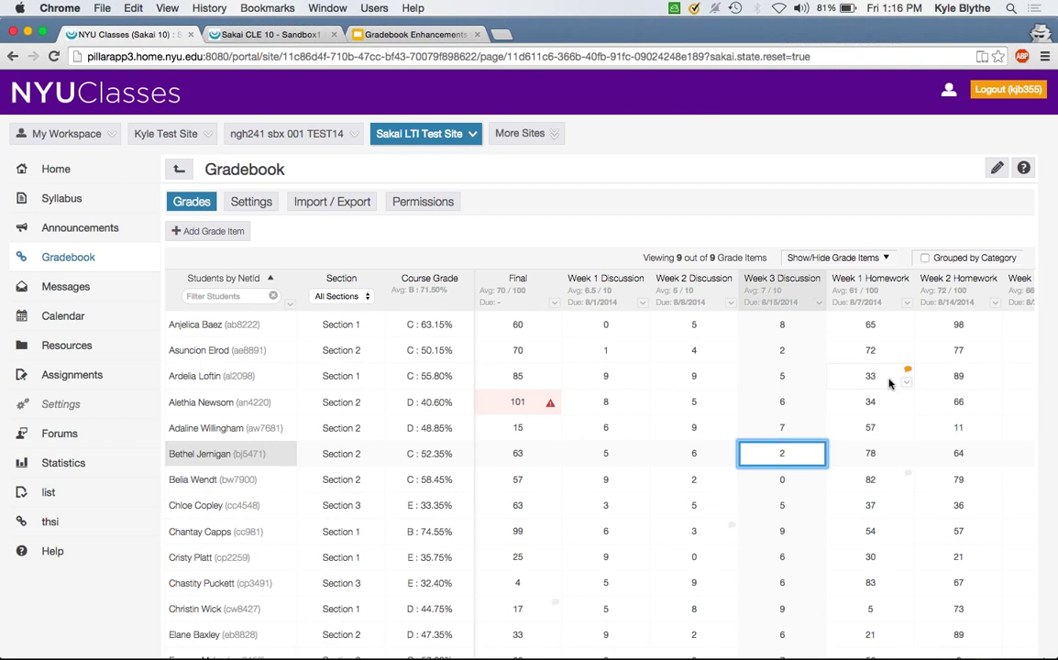
View the item details from the Final column, keeping the session active, and close them without saving.
left_click(555, 307)
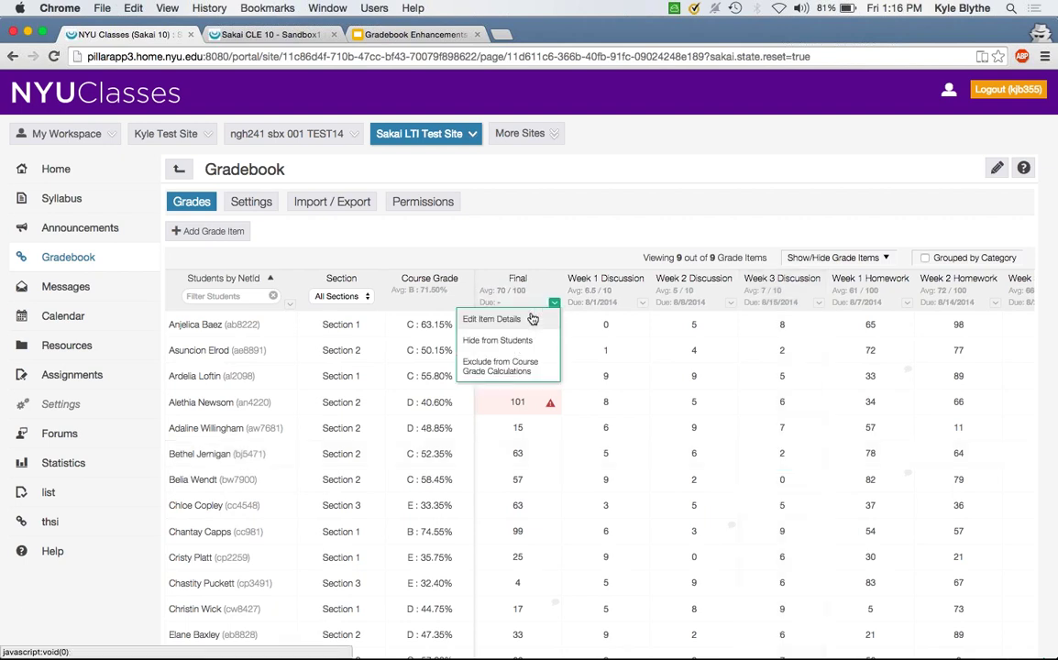
left_click(529, 325)
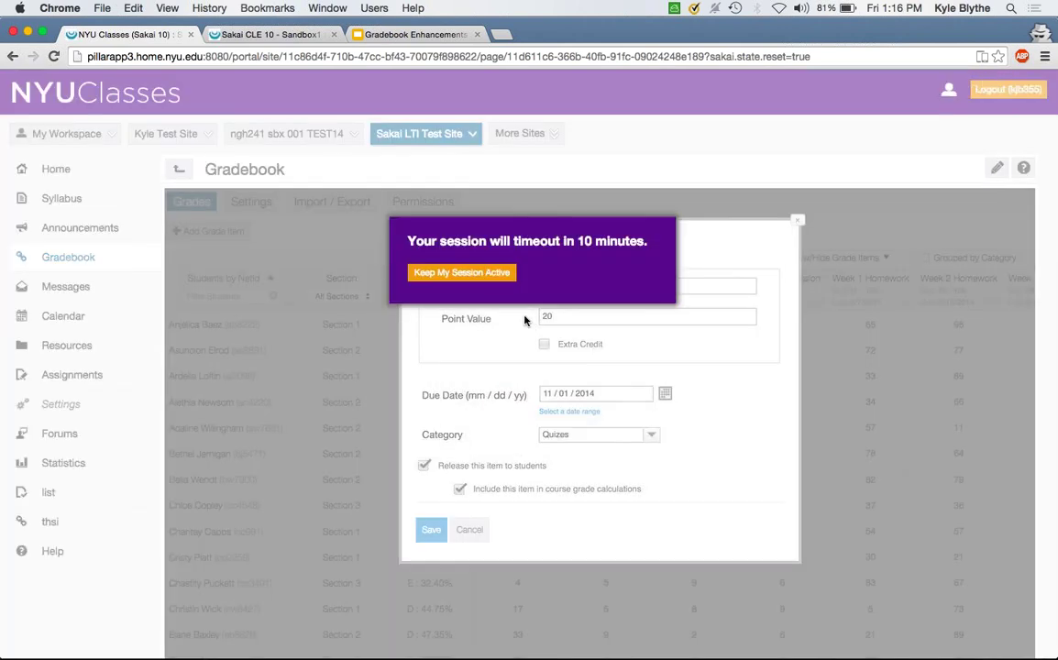
left_click(487, 273)
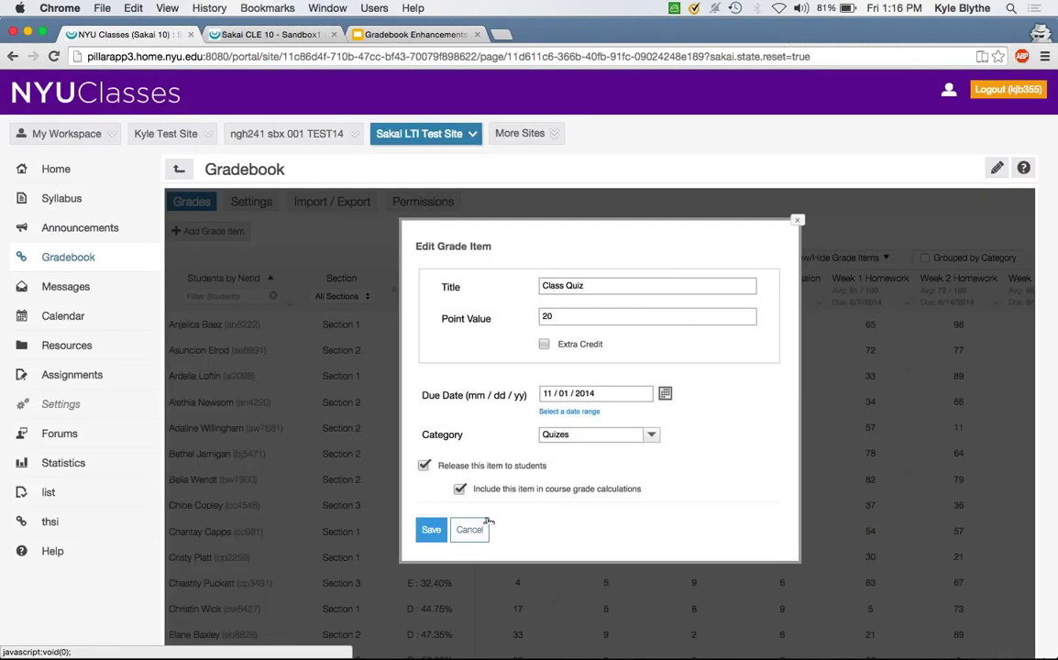
left_click(797, 220)
Hide the Final grade item from students and release it to them again.
left_click(554, 303)
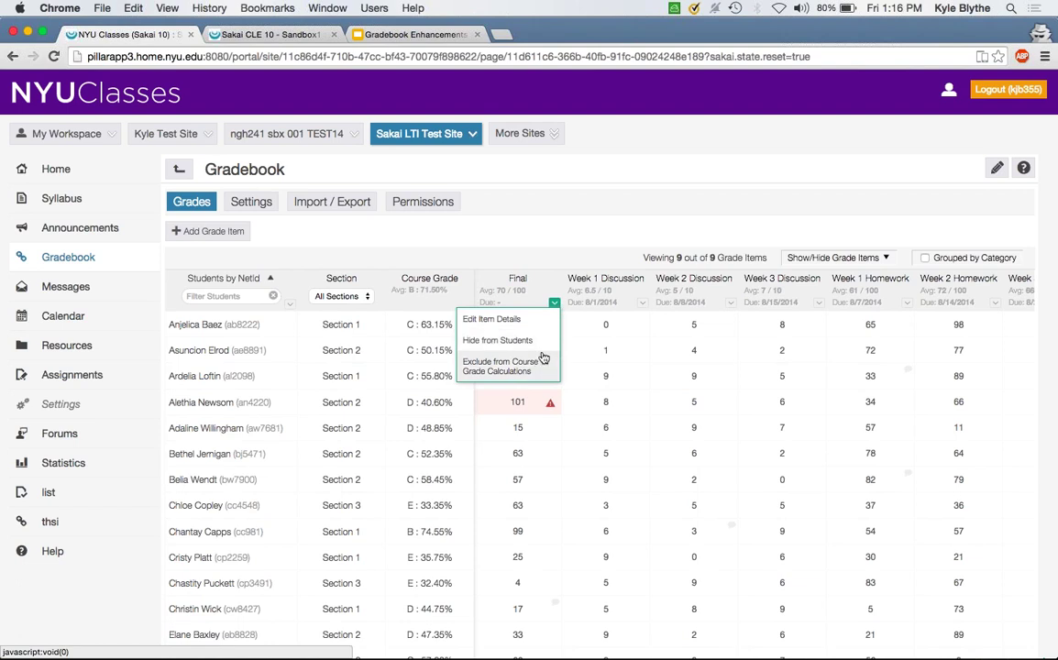
left_click(540, 345)
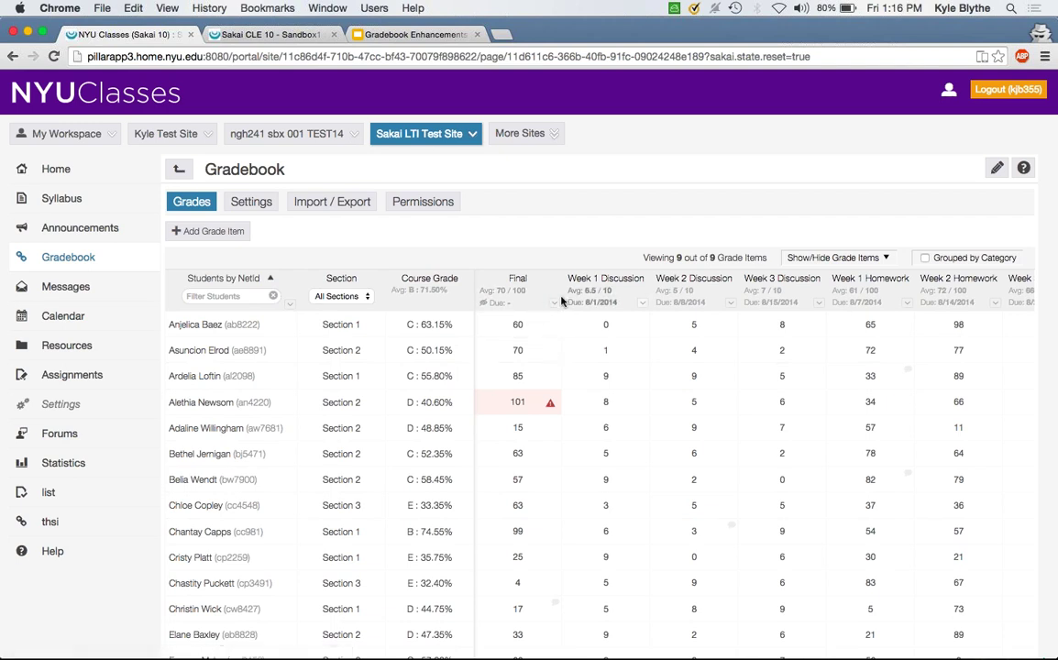
left_click(553, 303)
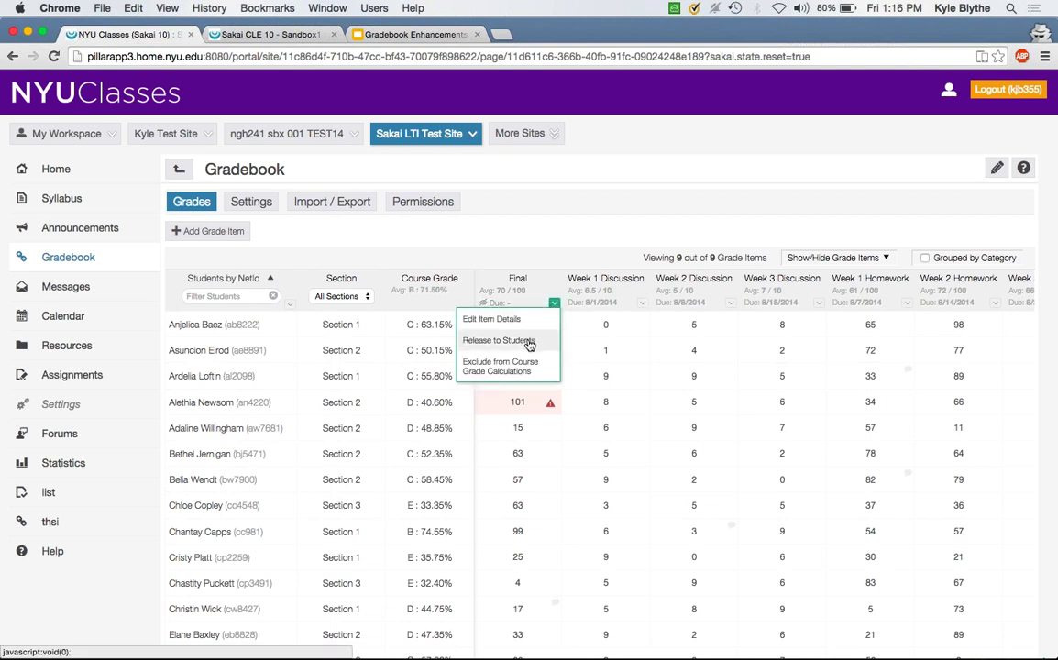
left_click(528, 343)
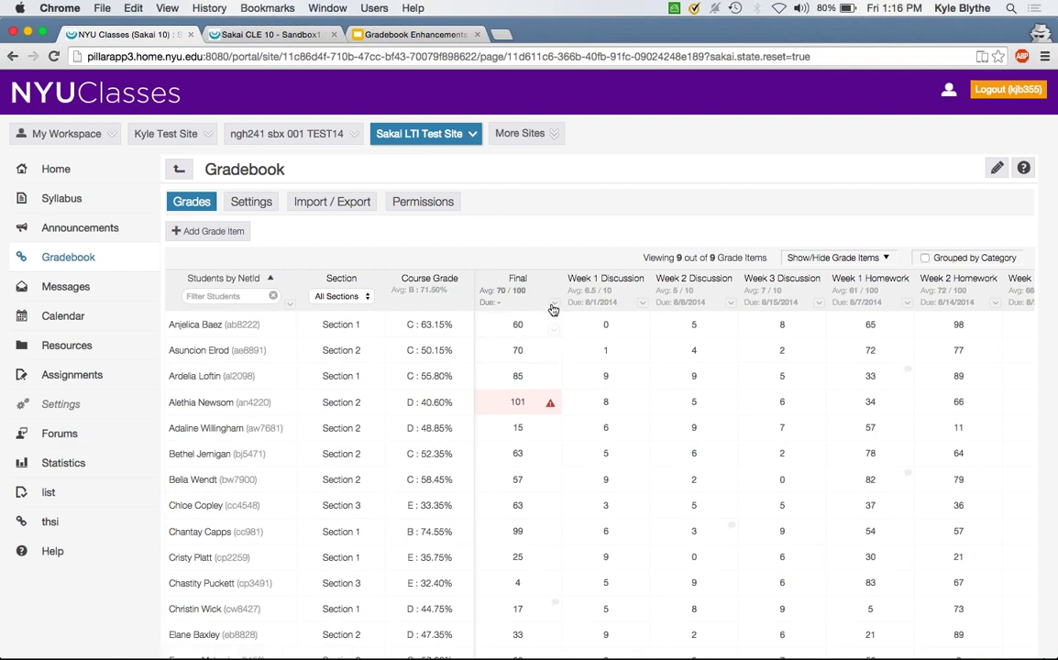
Exclude the Final grade item from the course grade calculations and include it again.
left_click(554, 305)
left_click(532, 365)
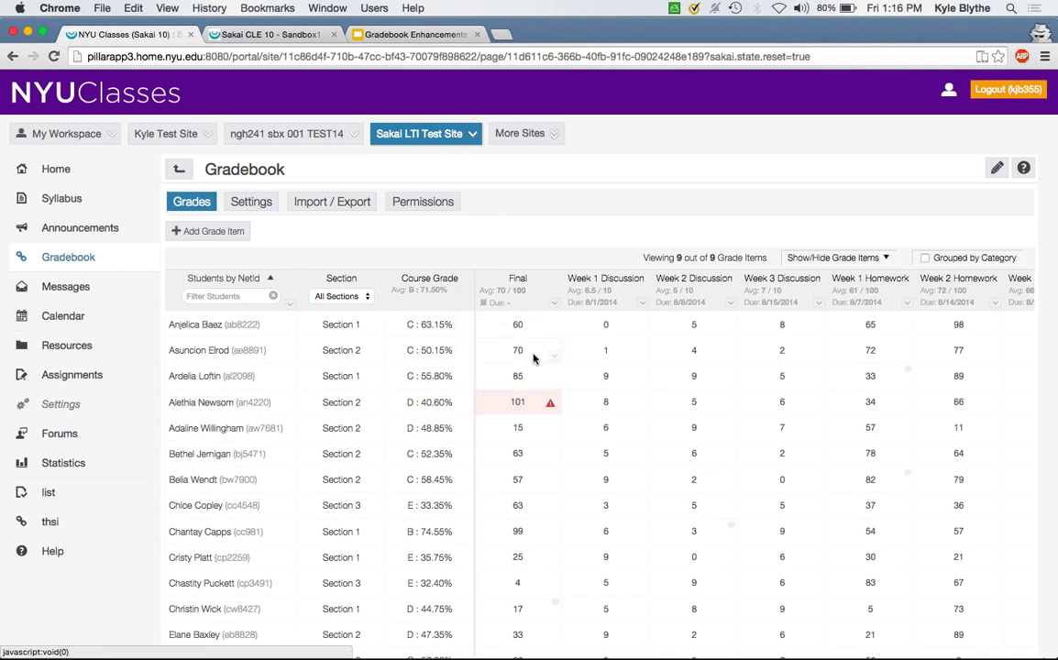
left_click(555, 305)
left_click(542, 363)
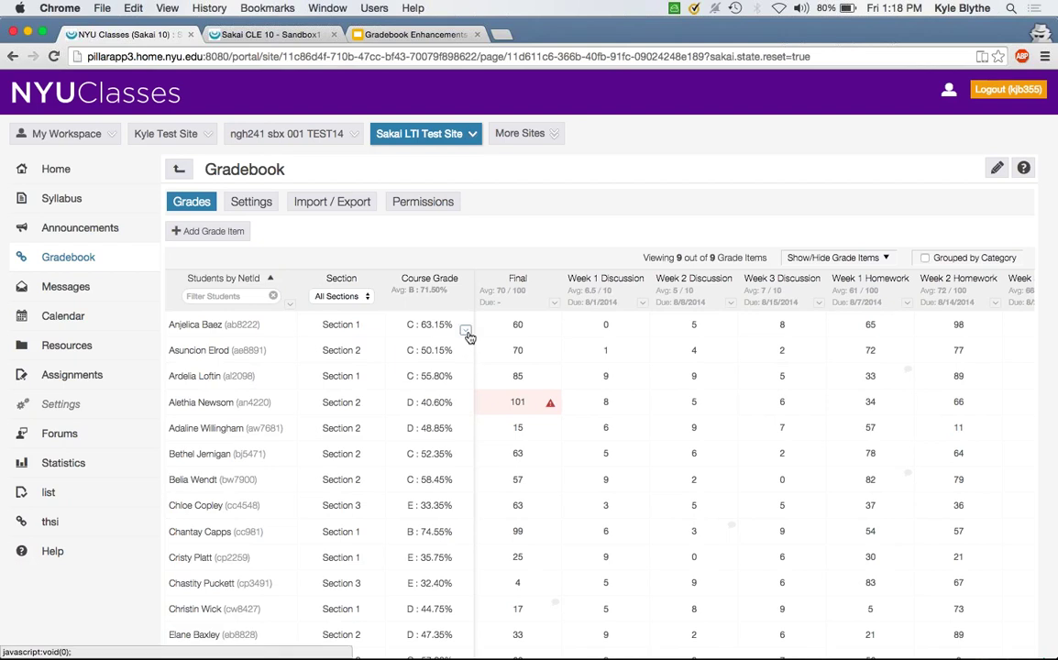
View the course grade options available for the first student in the grid.
left_click(465, 332)
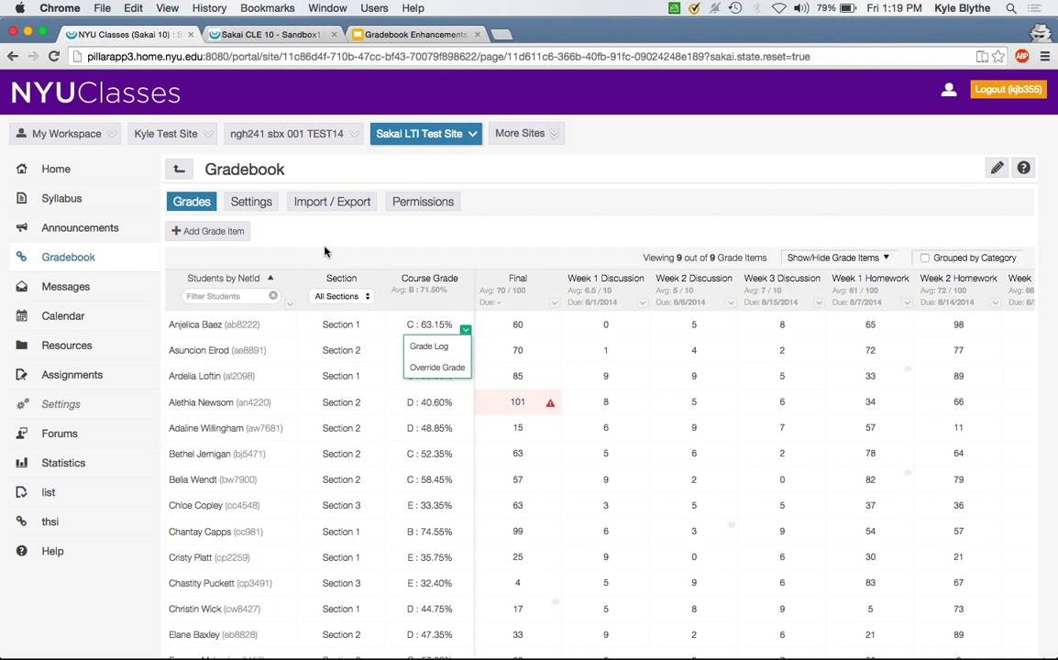
Filter the student list by a student's last name and clear the filter again.
left_click(239, 296)
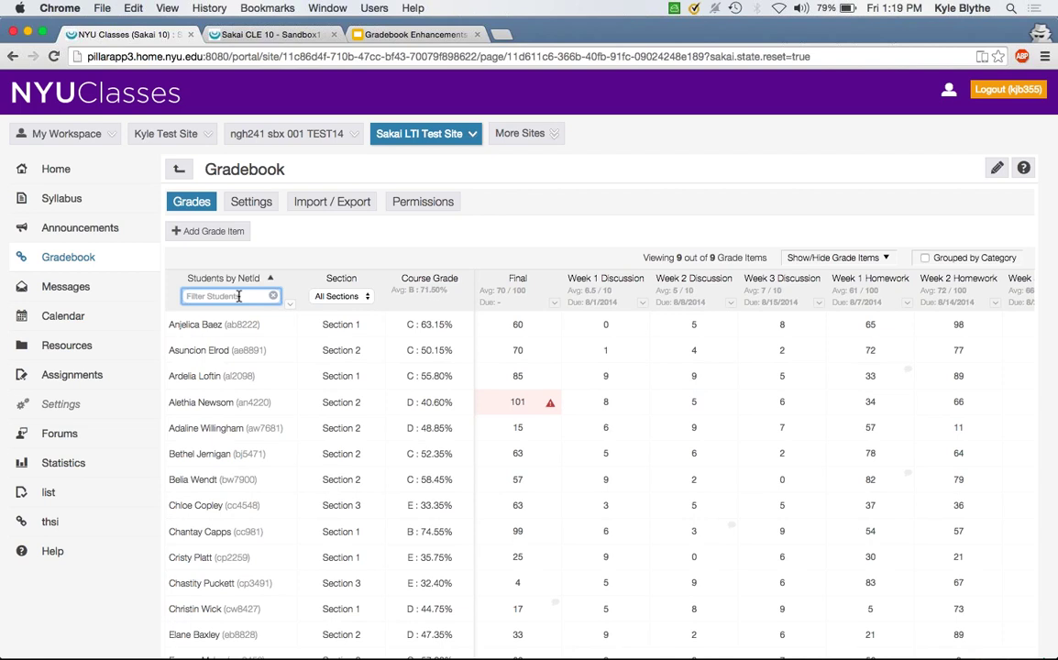
type("ba")
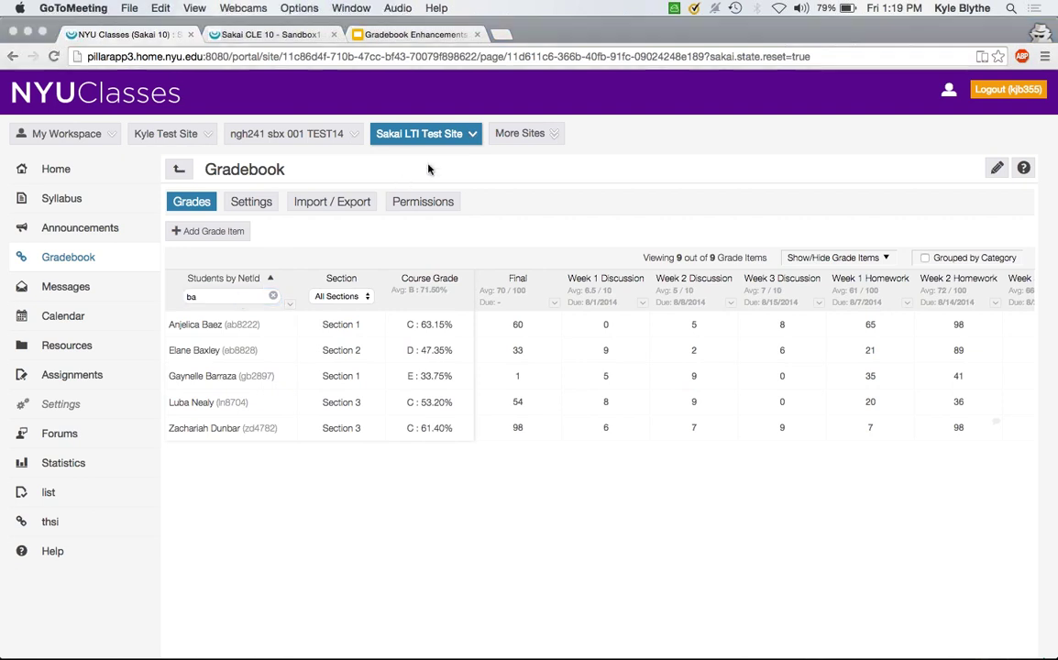
left_click(269, 491)
type("ez")
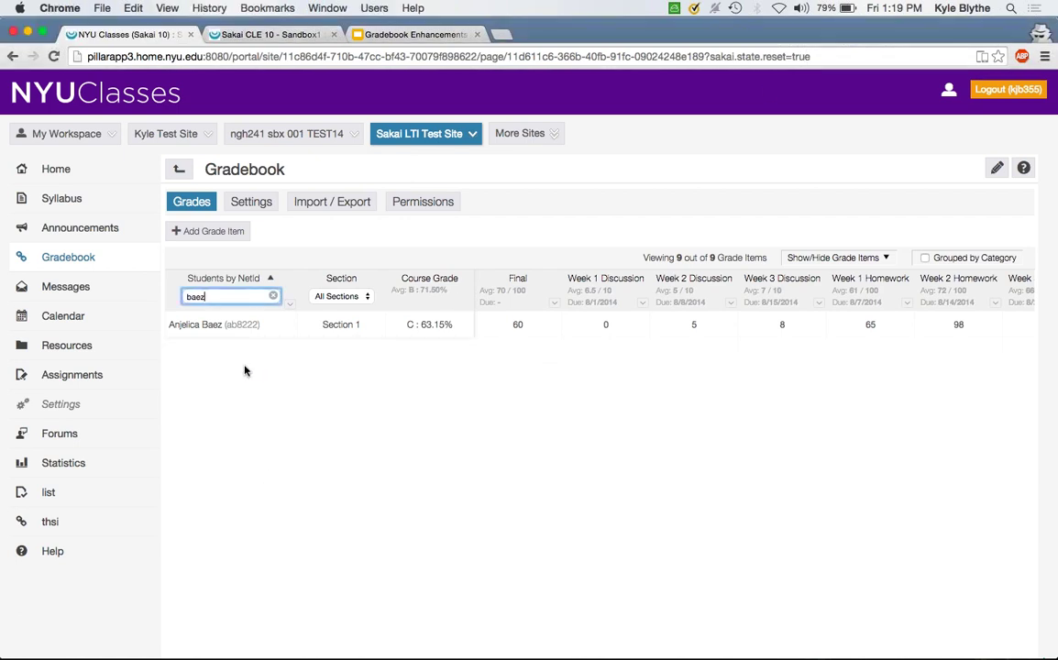
key("BackSpace")
key("BackSpace")
key("BackSpace")
key("BackSpace")
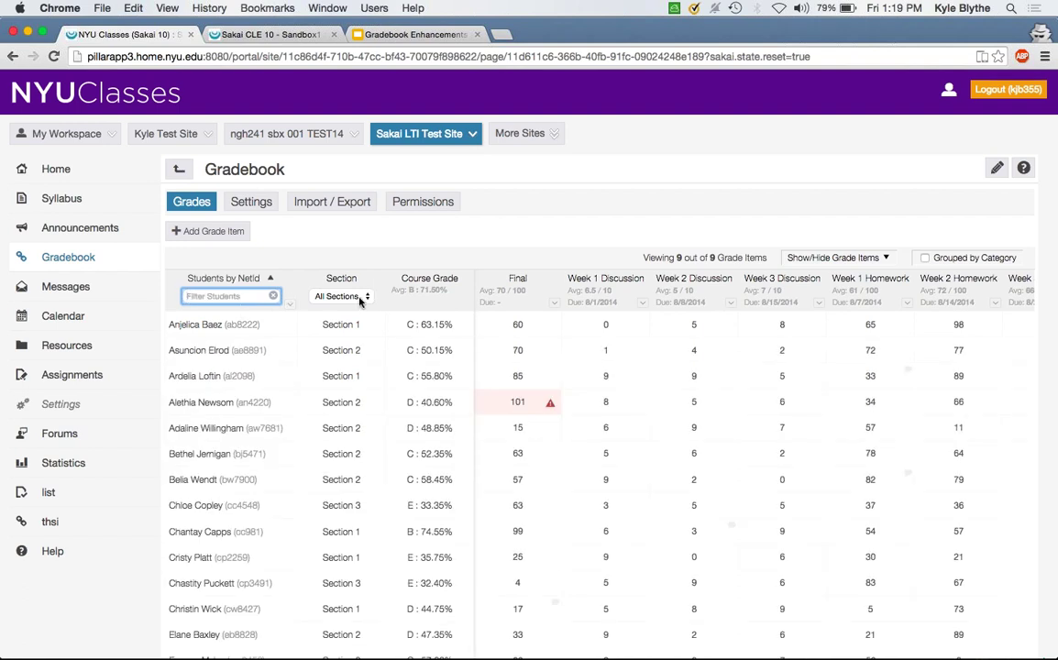
Filter the grid by Section 1 and by Section 2, and return it to All Sections.
left_click(362, 301)
left_click(361, 299)
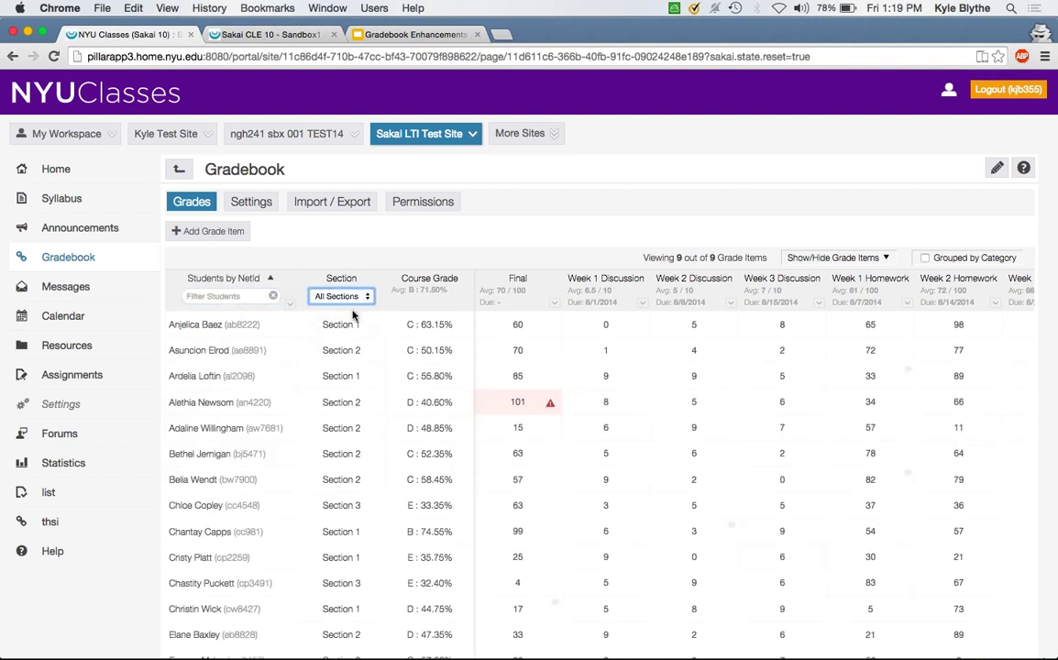
left_click(361, 300)
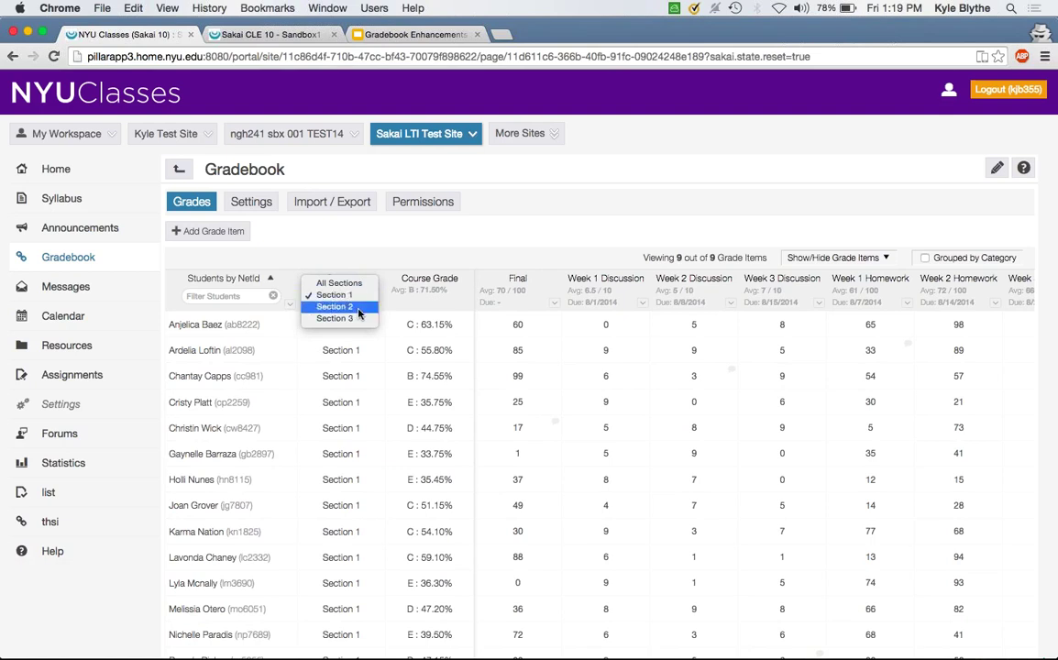
left_click(359, 297)
key("Down")
left_click(360, 296)
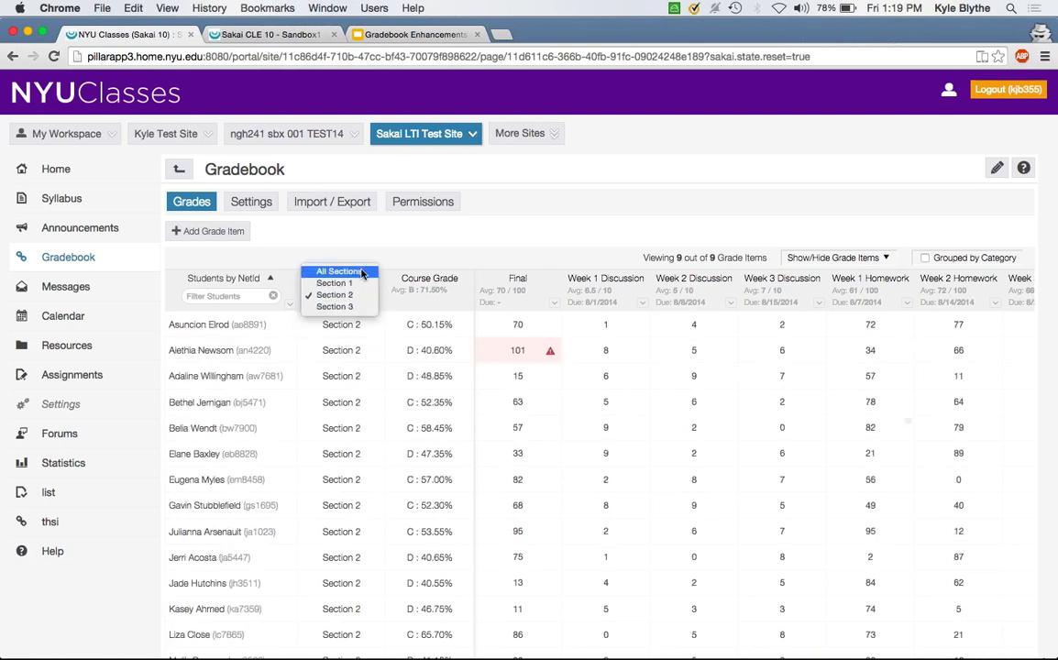
left_click(362, 273)
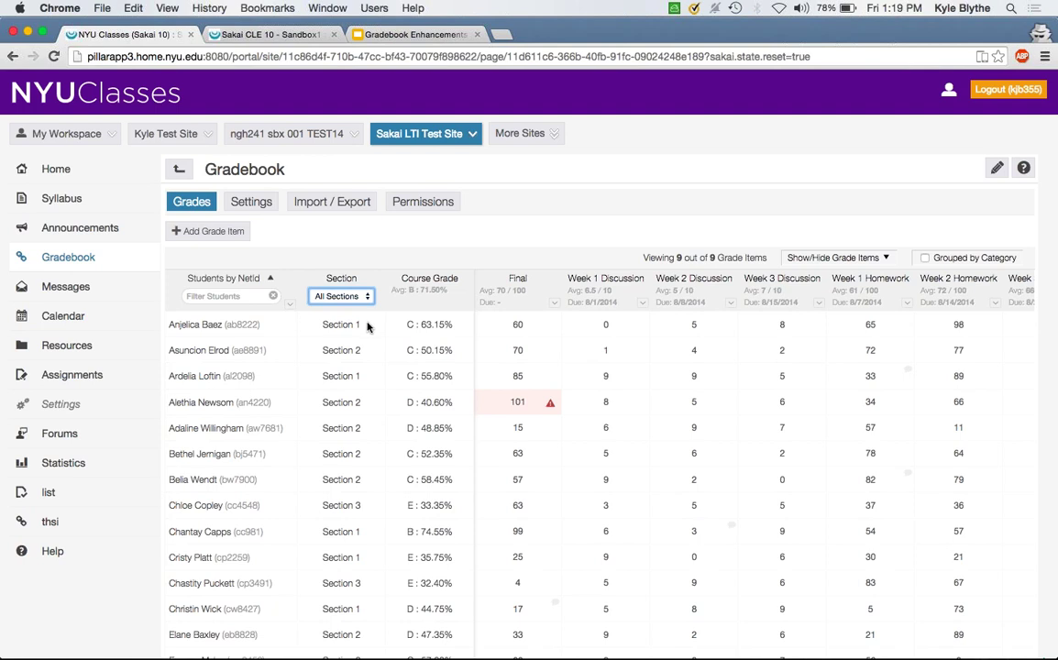
Sort the students by NetId in descending order and return to ascending order.
left_click(273, 281)
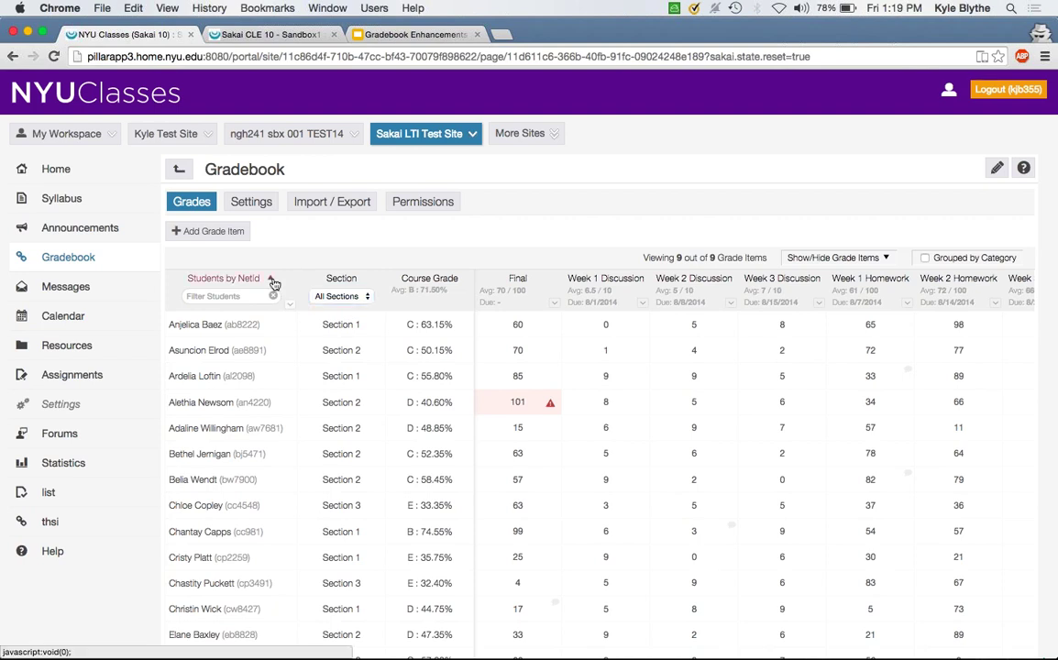
left_click(274, 281)
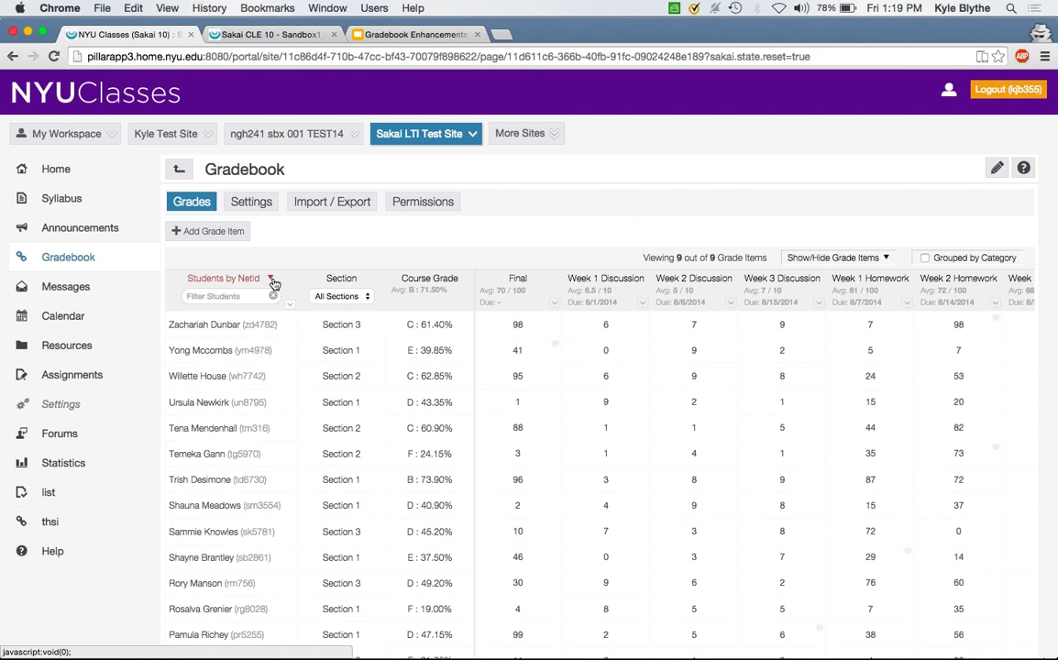
left_click(272, 280)
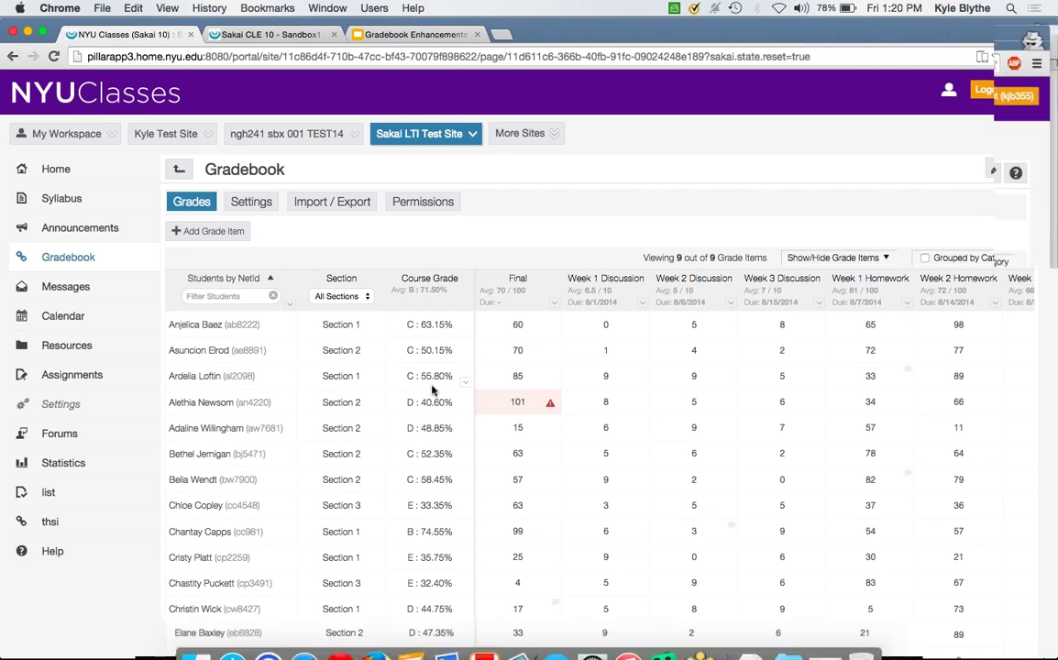
Switch to iTunes and sort the song list by Album by Artist/Year.
key("ctrl+Up")
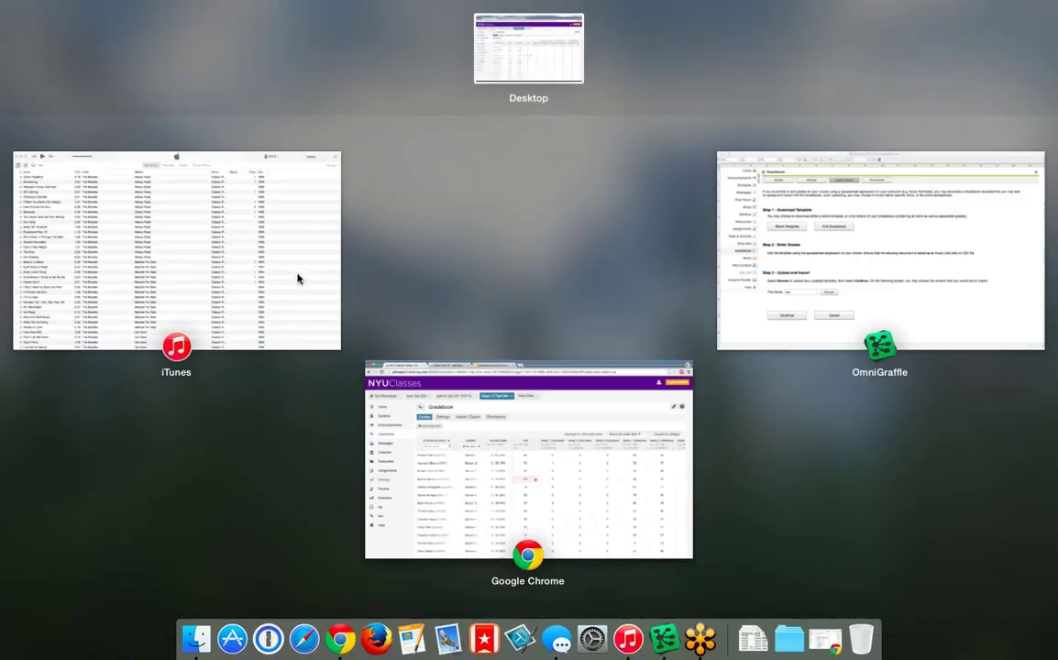
left_click(215, 262)
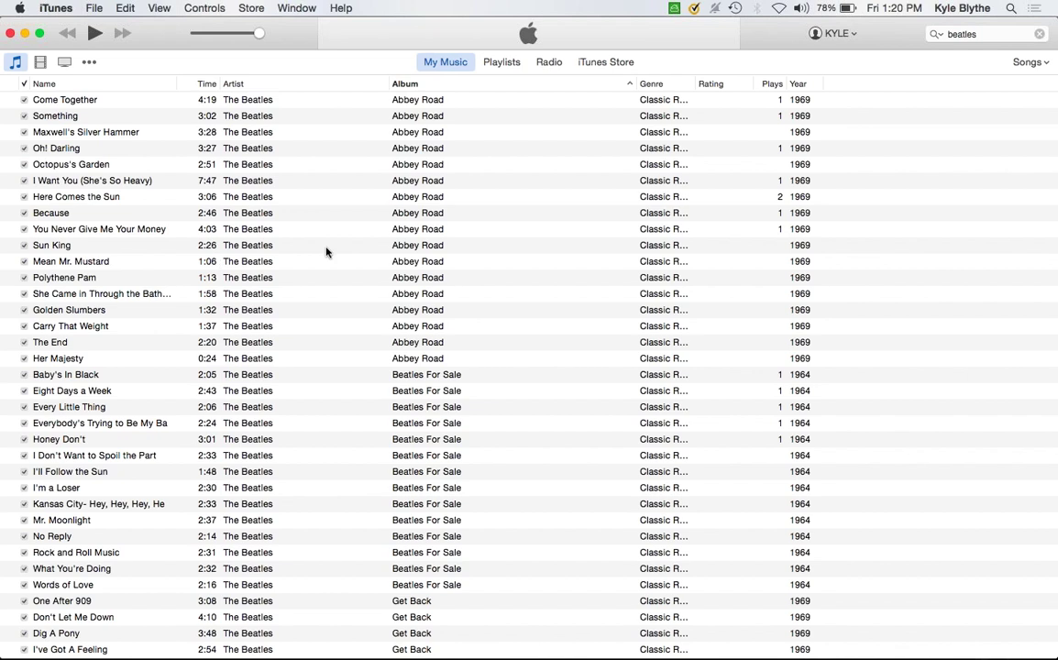
mouse_move(346, 250)
left_click(408, 84)
left_click(442, 87)
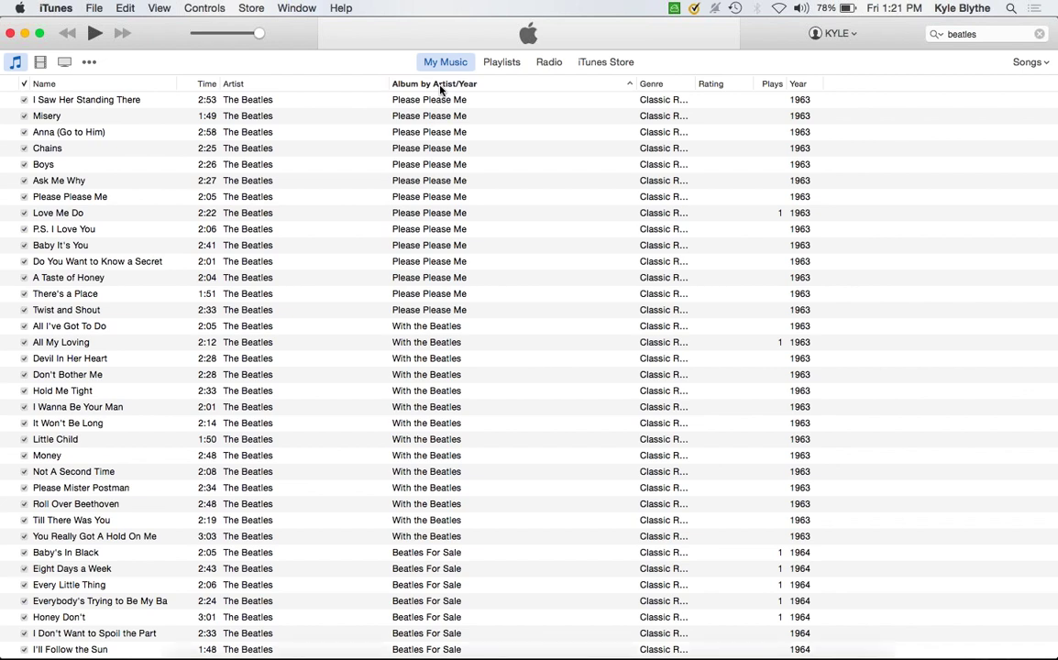
Return to the gradebook in Chrome and cycle the student sorting through Last Name and First Name back to NetId.
key("ctrl+Up")
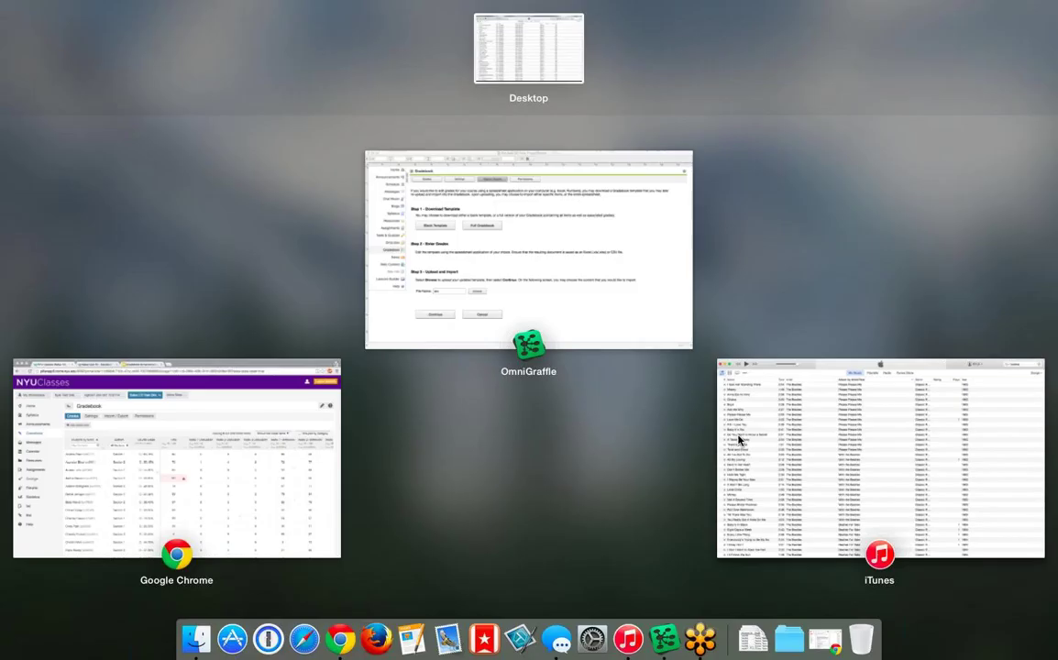
left_click(243, 440)
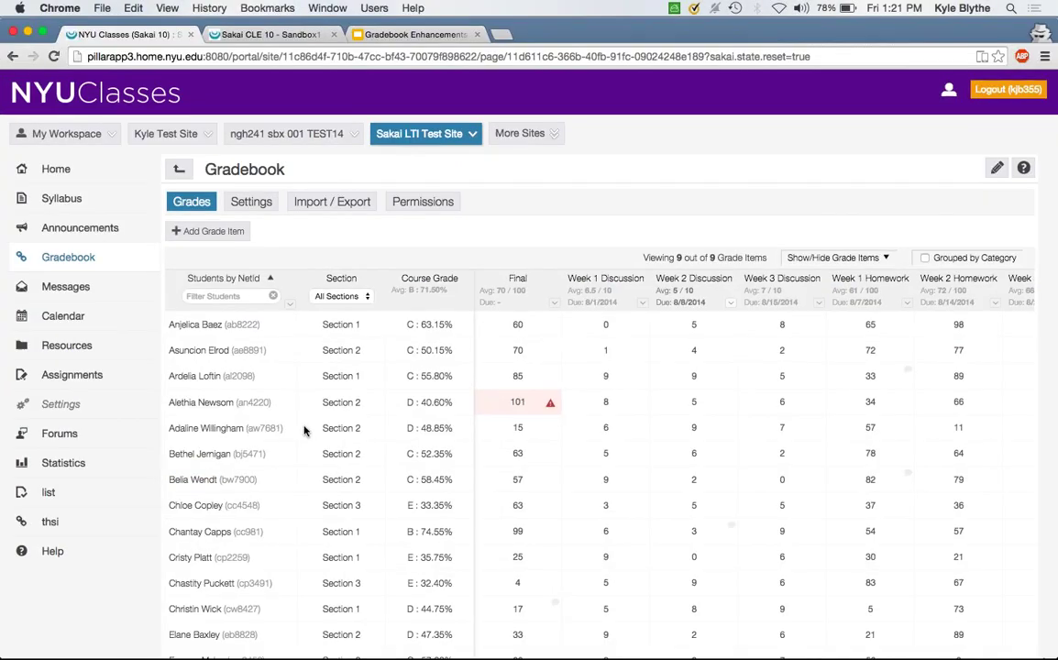
left_click(249, 279)
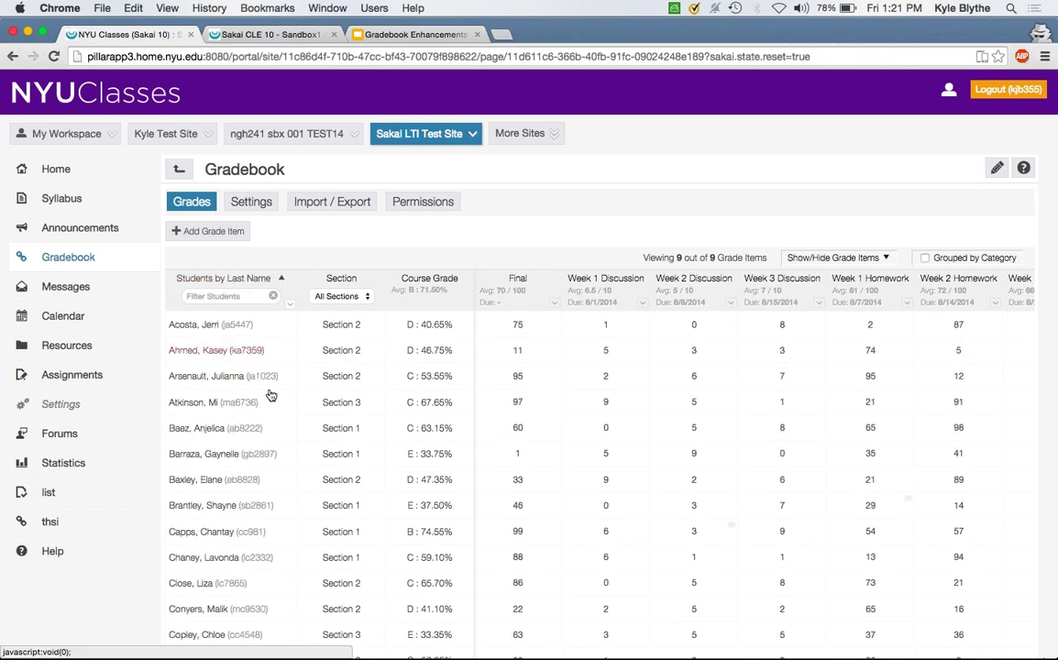
left_click(233, 283)
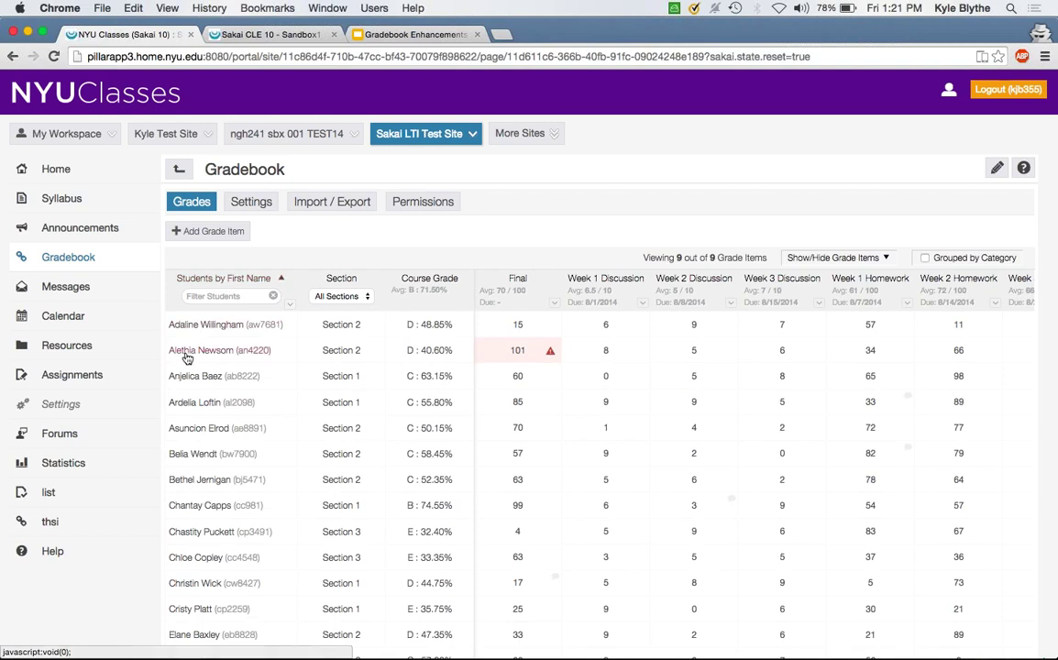
left_click(234, 278)
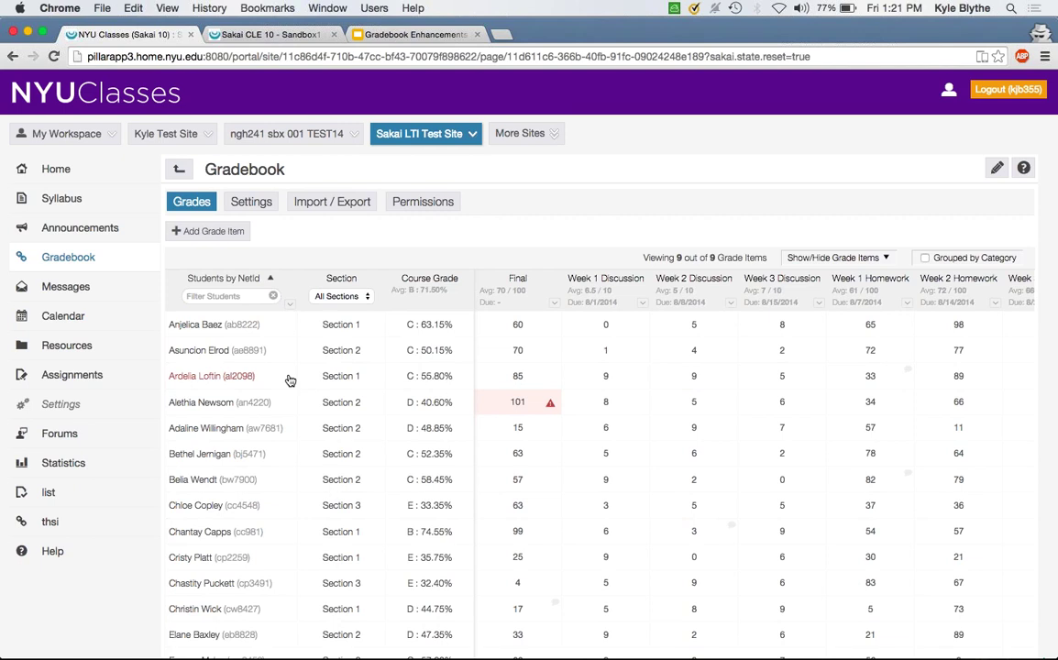
Hide the student names in the grid so only NetIds are listed, and show the names again.
left_click(290, 303)
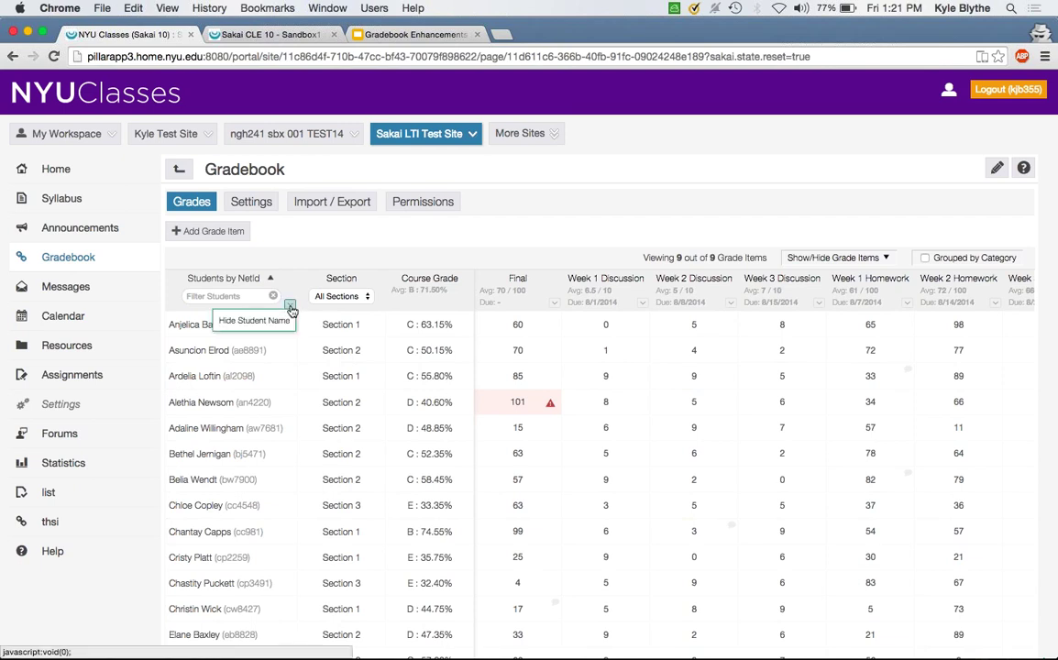
left_click(278, 321)
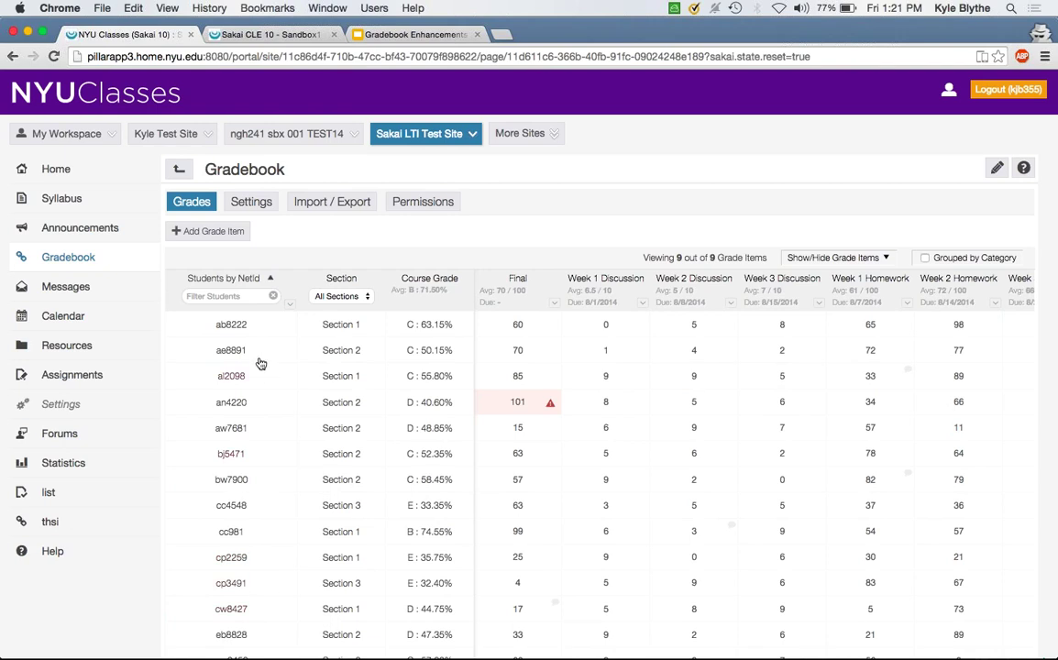
left_click(290, 303)
left_click(277, 323)
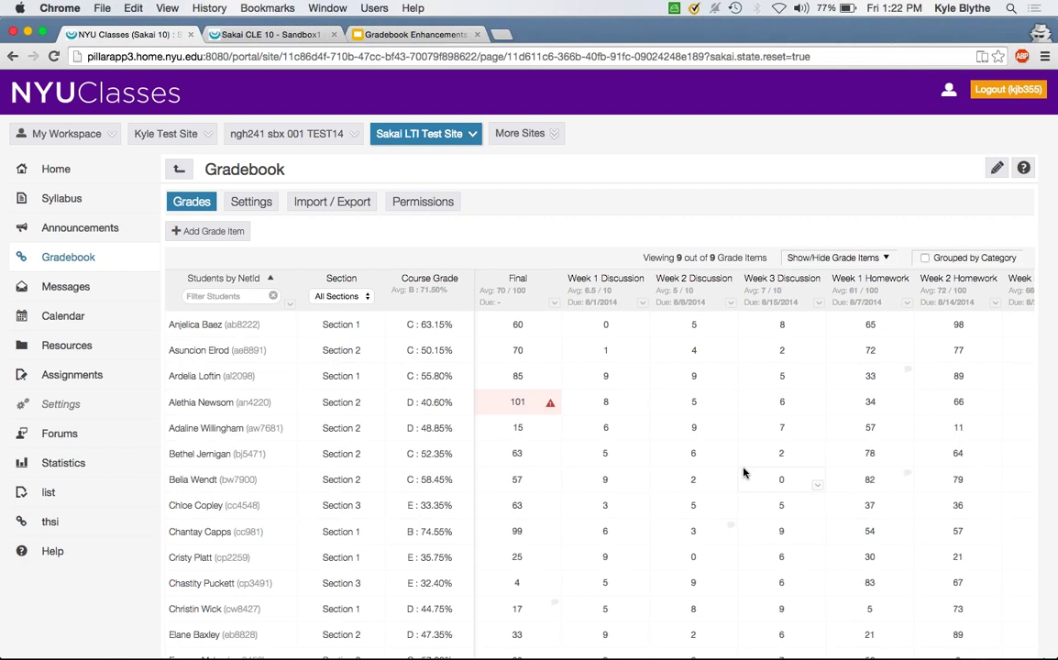
Move the Week 1 Discussion column to directly after the Week 3 Discussion column.
scroll(743, 473, "right", 5)
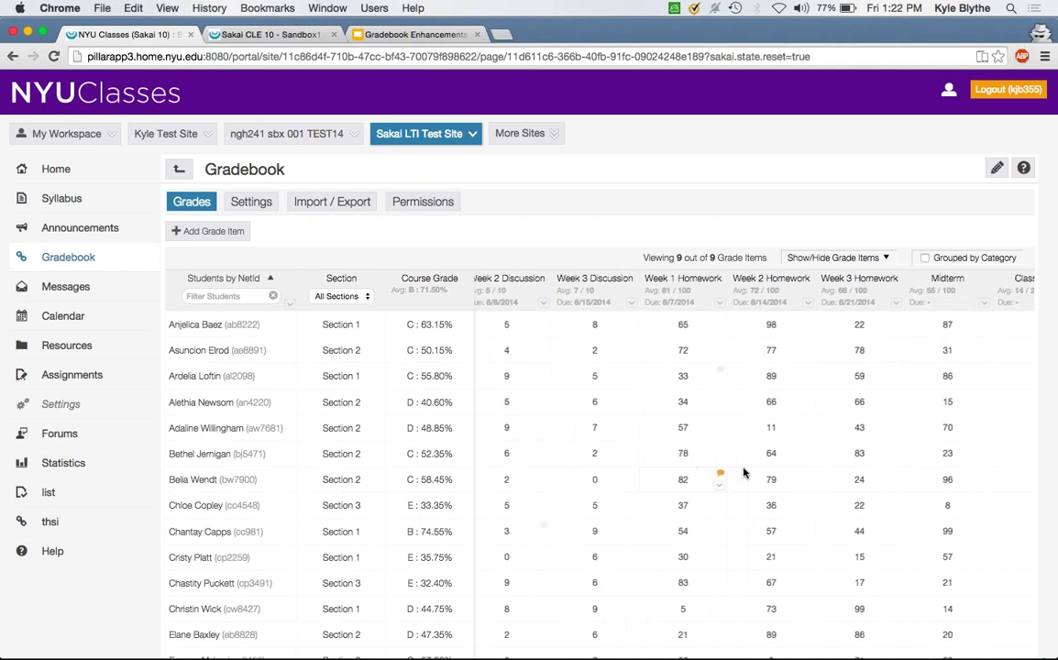
scroll(744, 473, "right", 1)
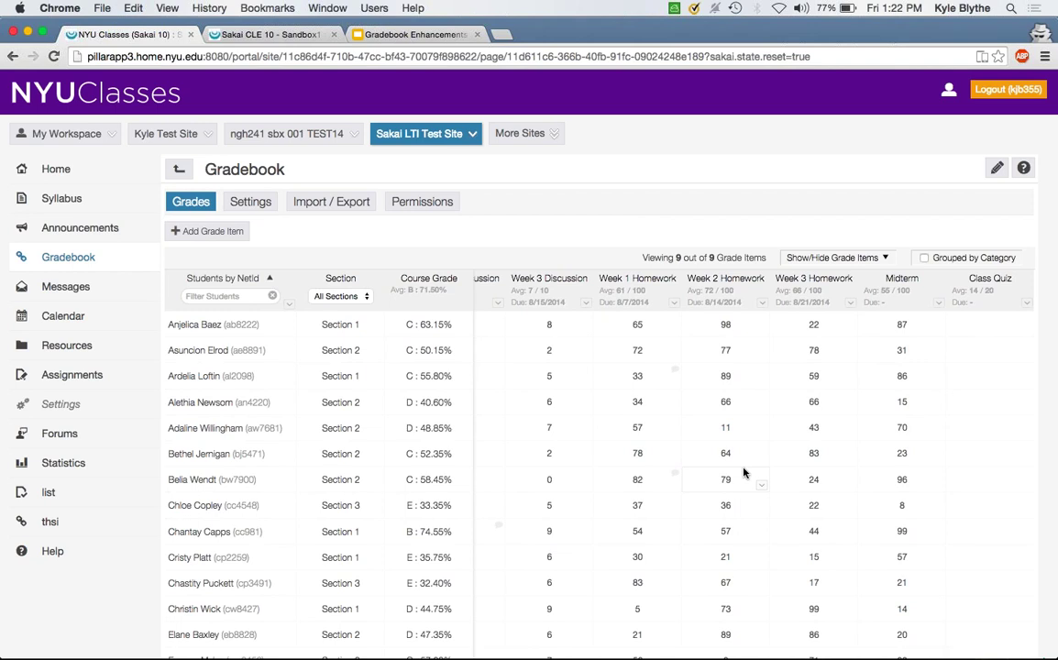
scroll(744, 473, "left", 1)
scroll(743, 473, "left", 5)
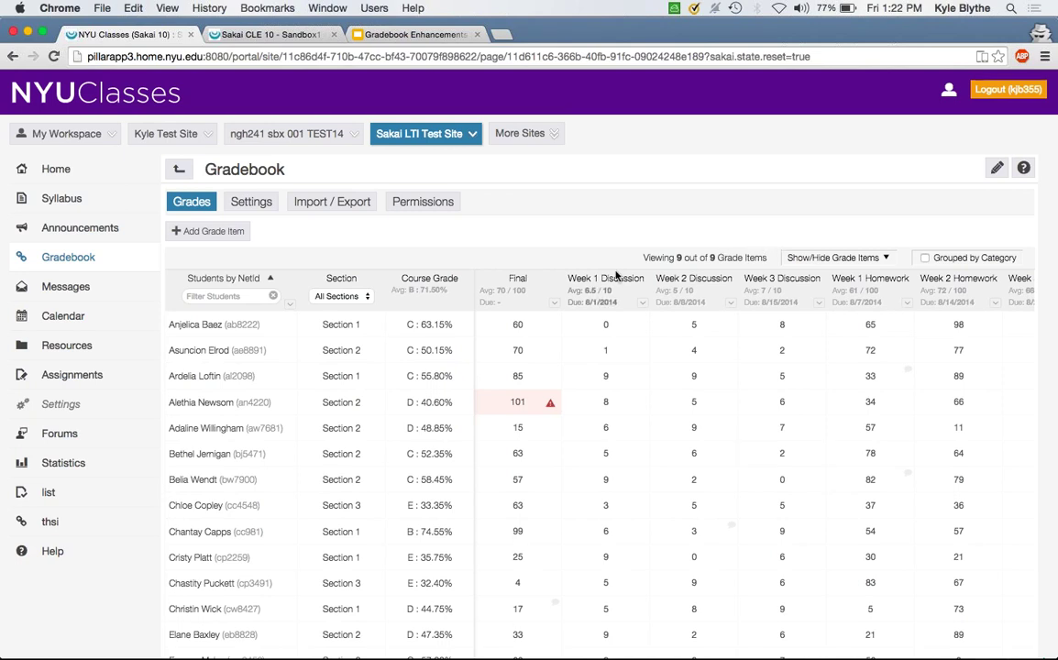
left_click_drag(618, 282, 775, 281)
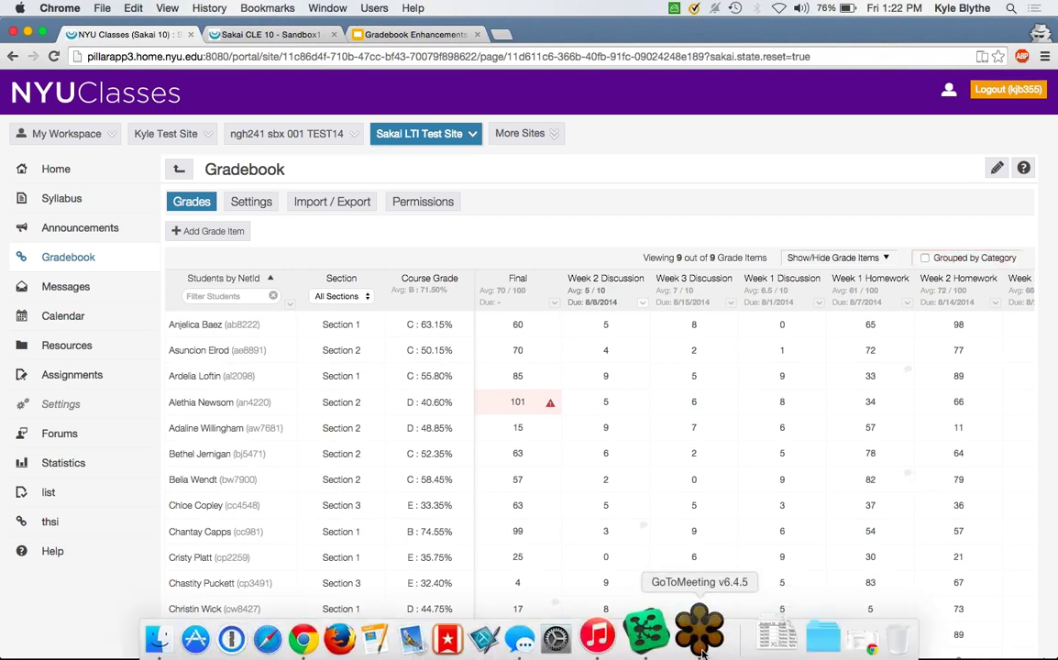
Group the grade items by category and look through the category columns up to Quizzes.
left_click(694, 647)
left_click(920, 231)
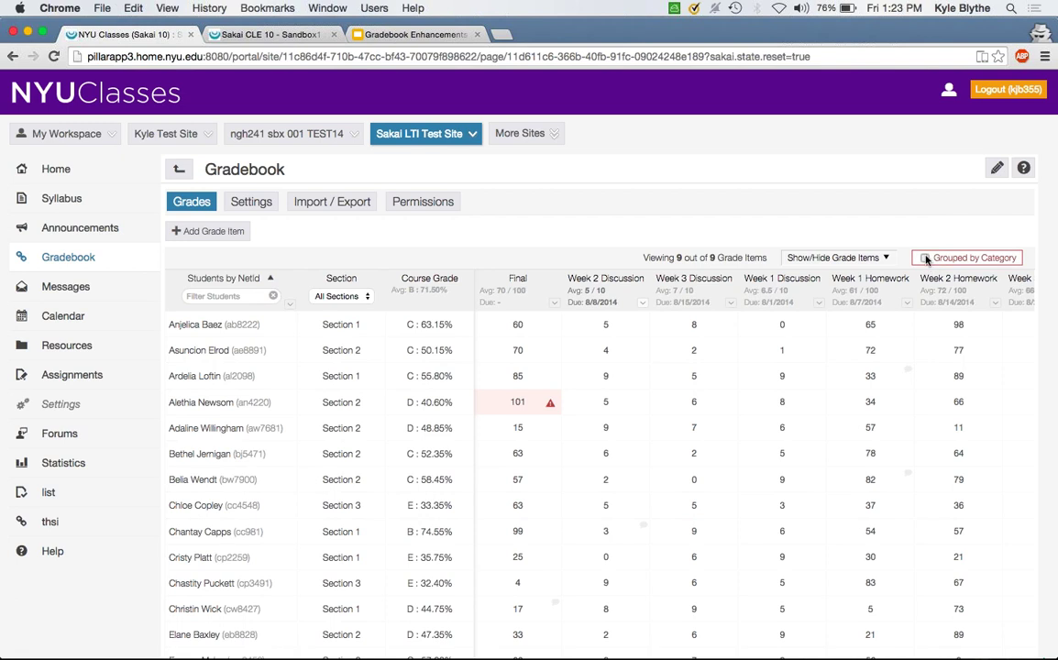
left_click(925, 258)
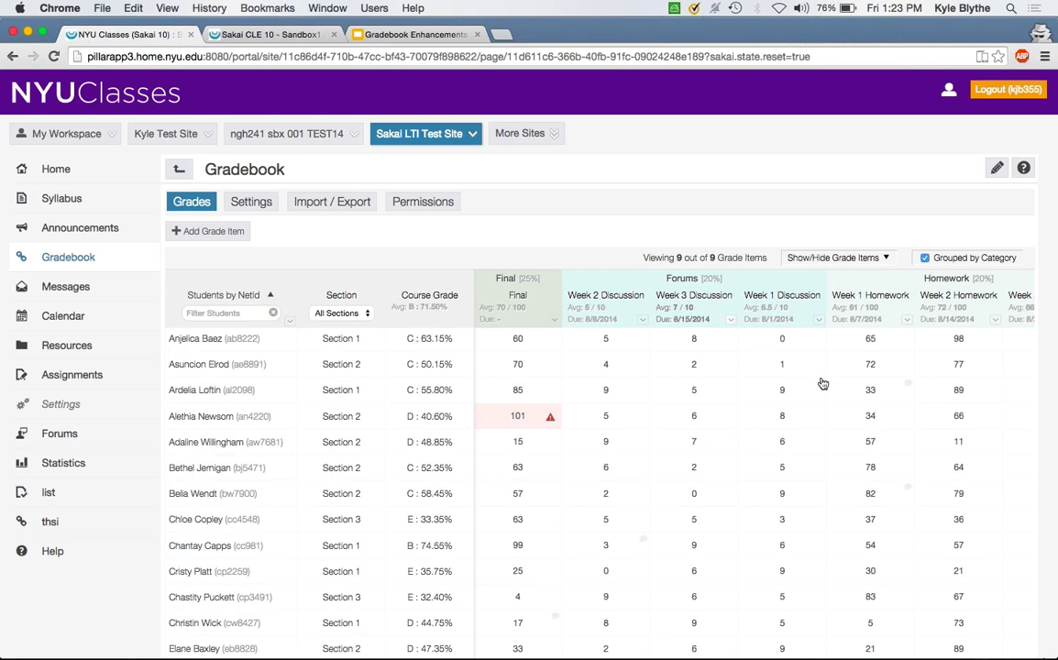
scroll(821, 383, "right", 5)
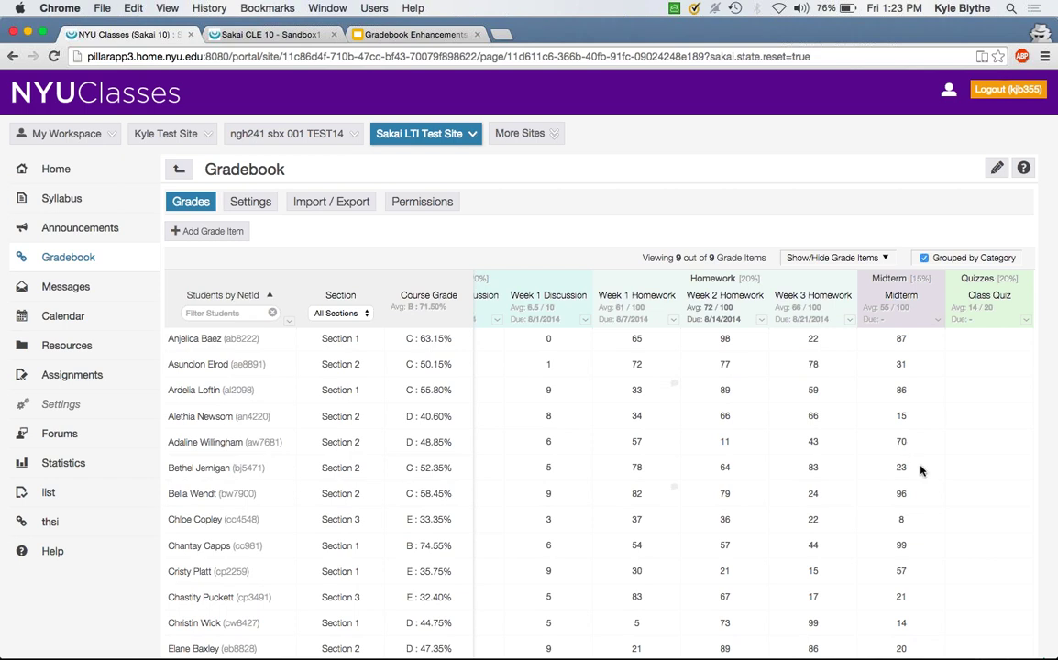
scroll(920, 469, "left", 5)
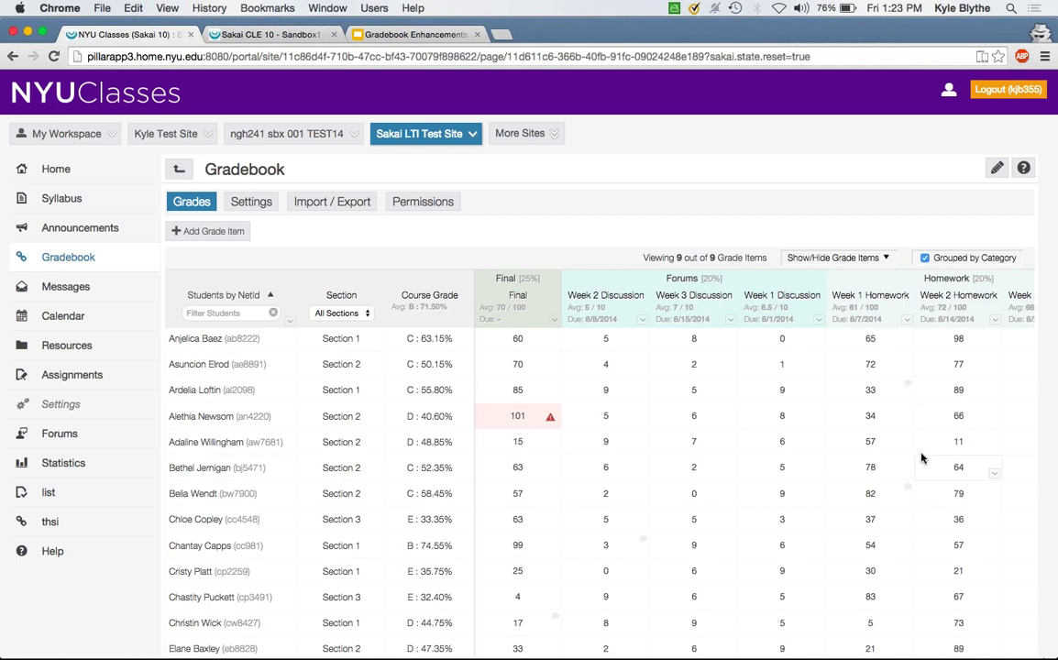
Hide all grade items and show only the Forums and Homework categories without Week 3 Discussion.
left_click(887, 260)
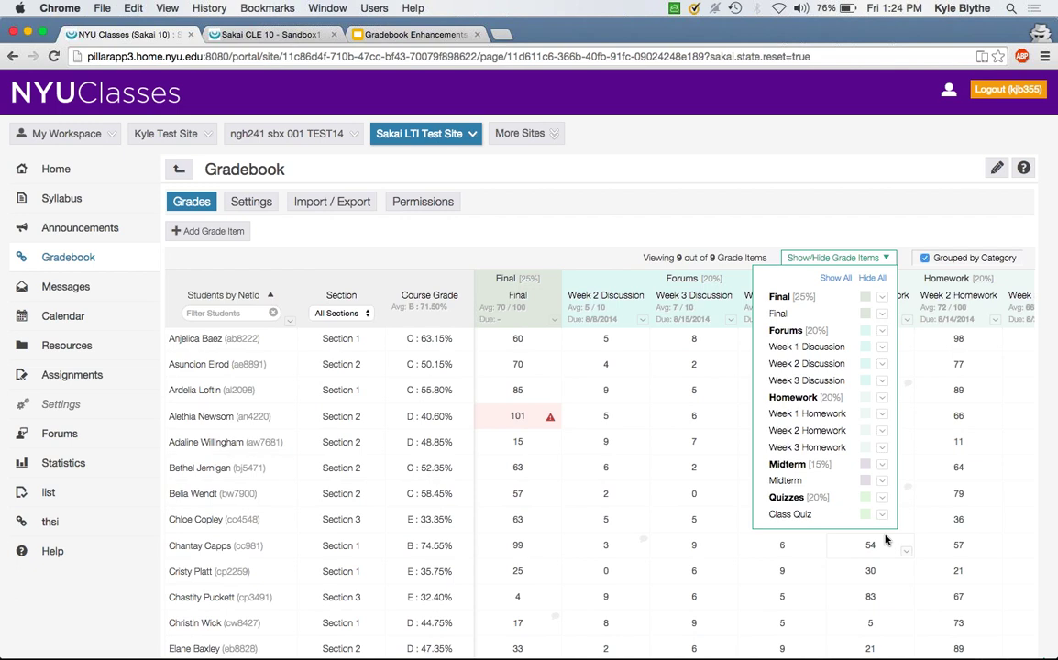
left_click(870, 278)
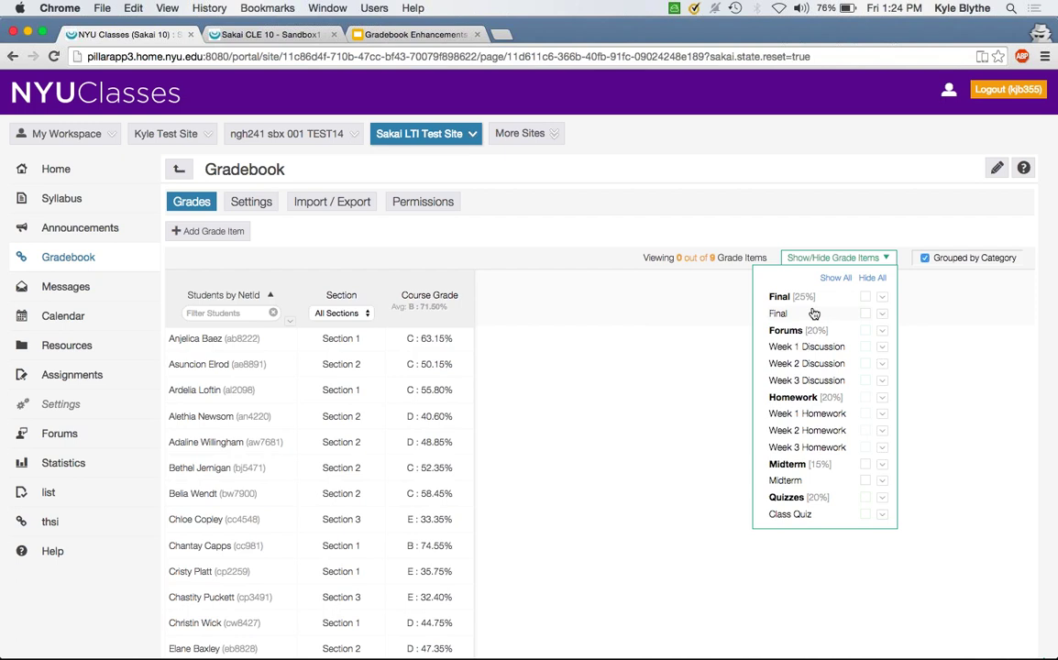
left_click(866, 331)
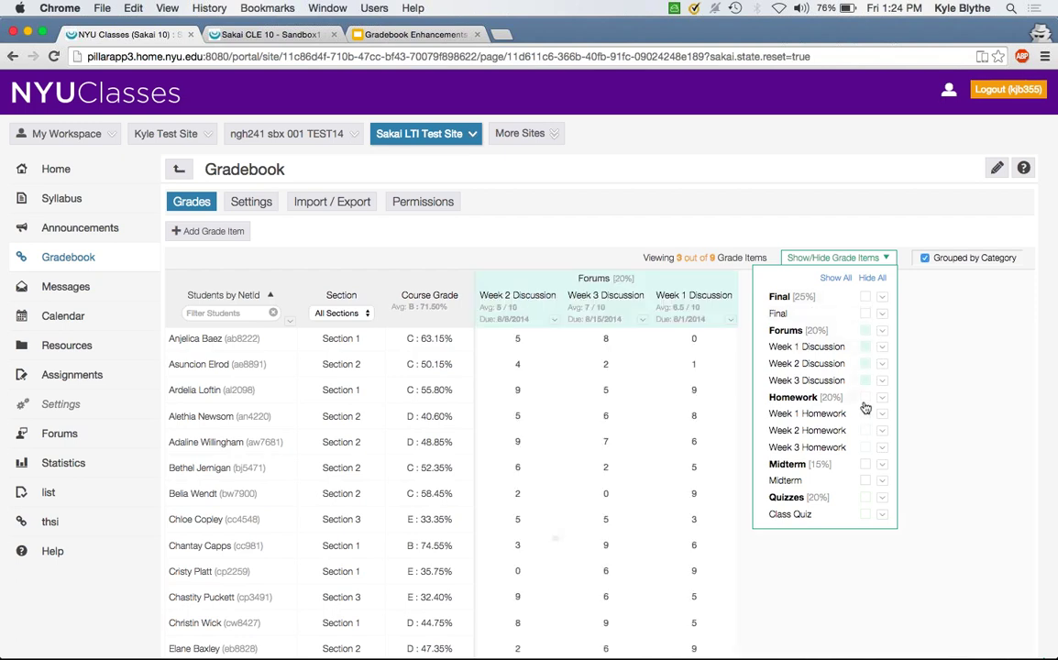
left_click(866, 397)
left_click(866, 382)
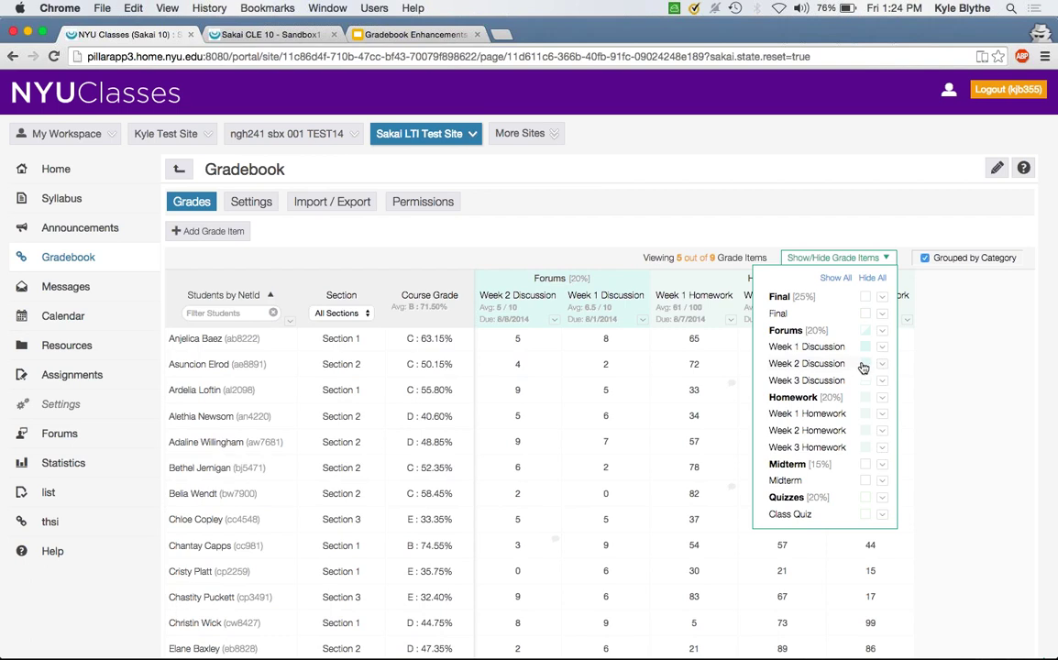
Hide all grade items, show only Week 1 Discussion and Week 1 Homework, and show all grade items again.
left_click(864, 365)
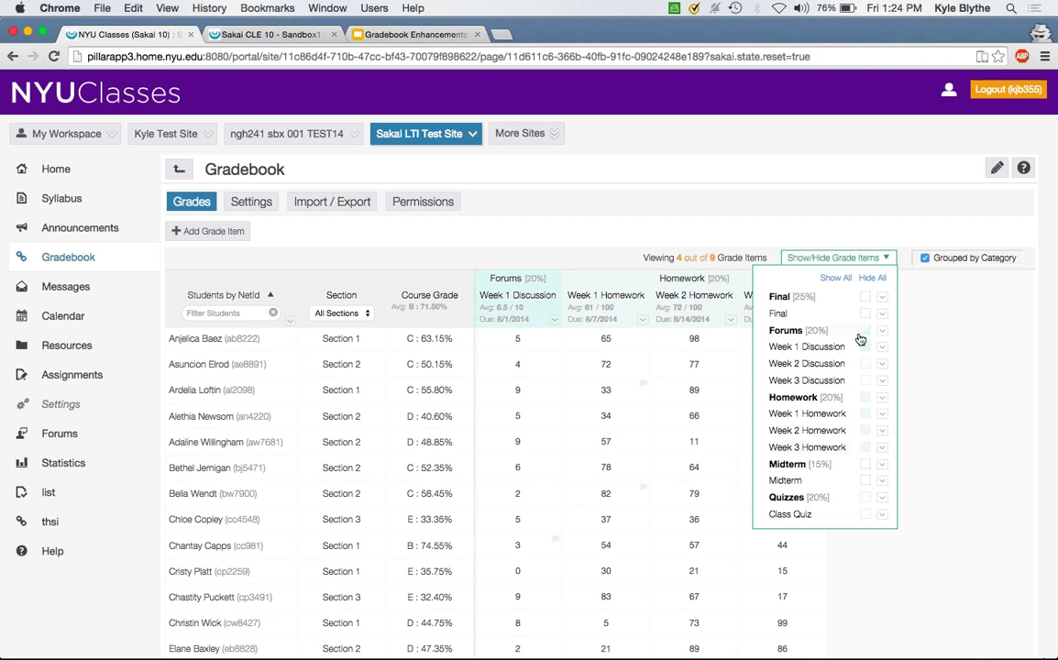
left_click(880, 280)
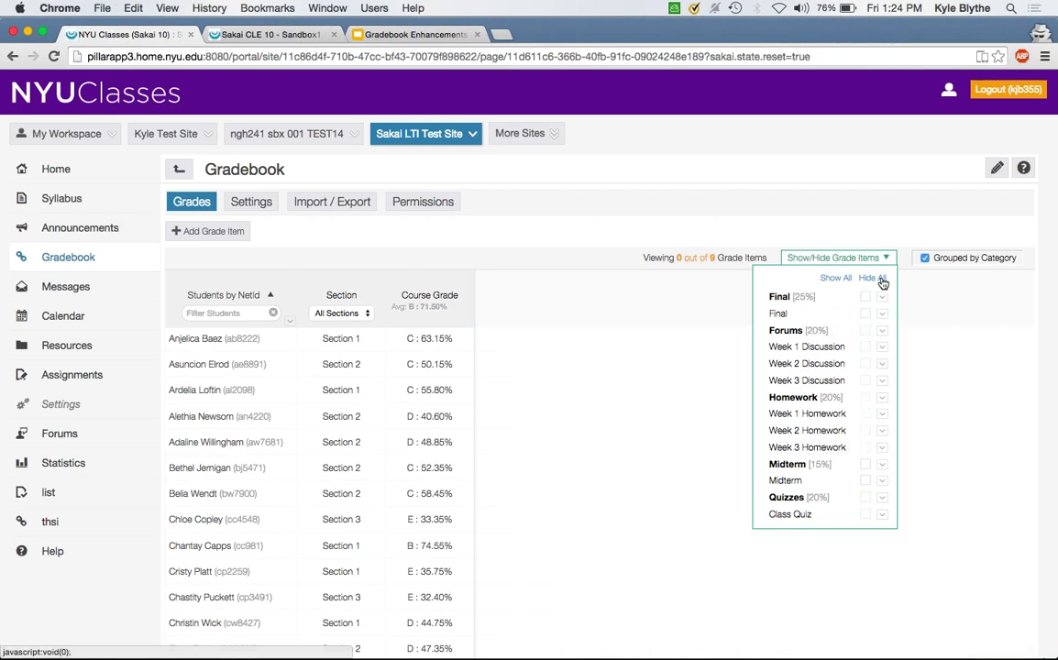
left_click(865, 348)
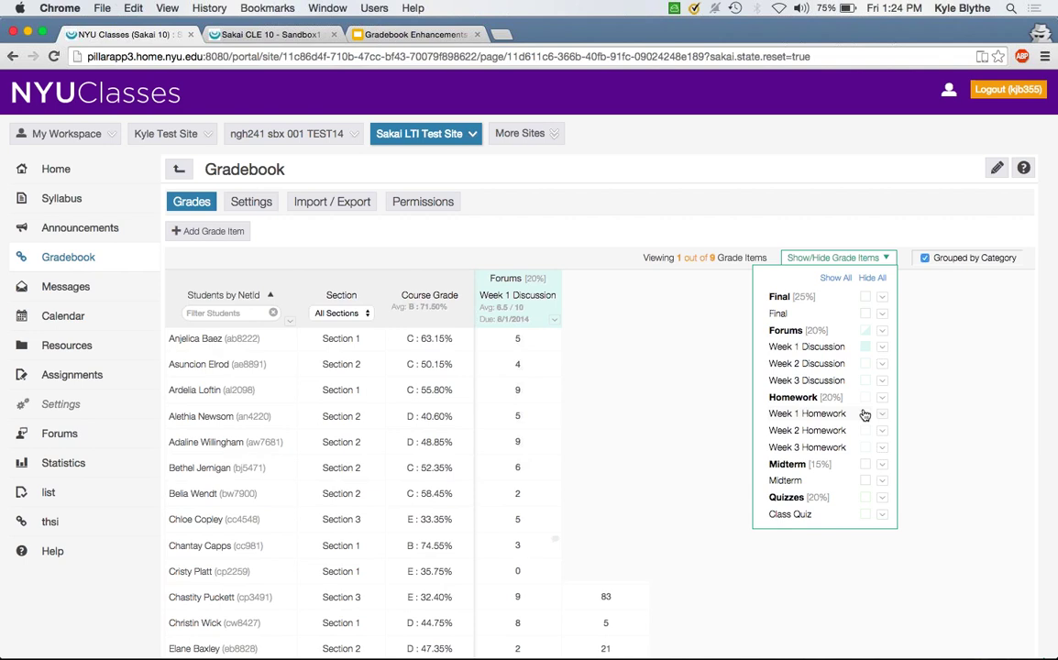
left_click(865, 413)
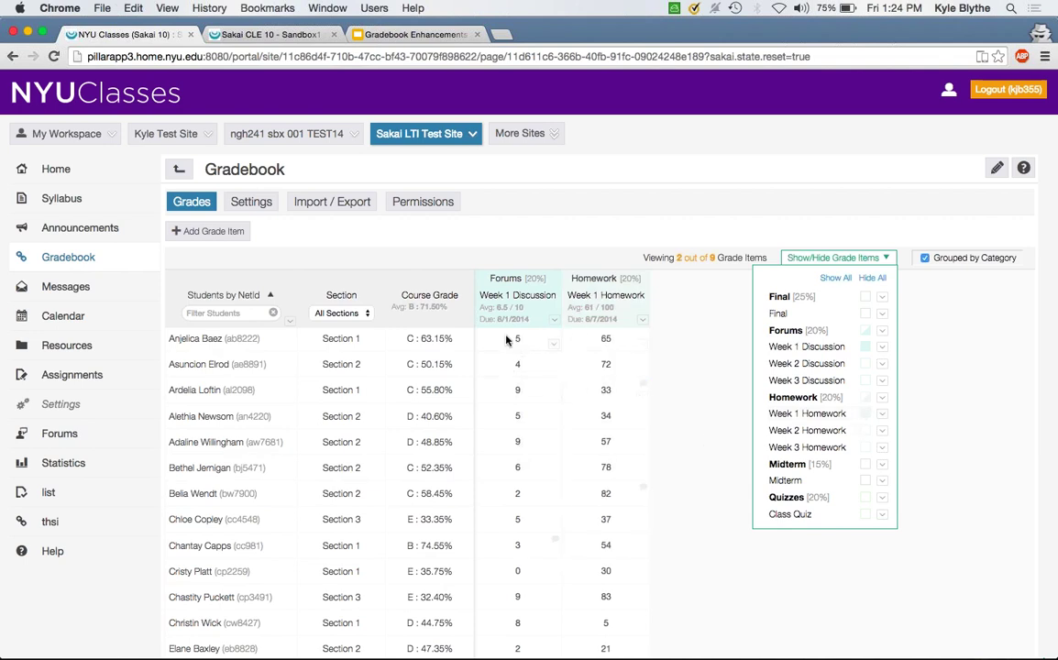
left_click(845, 282)
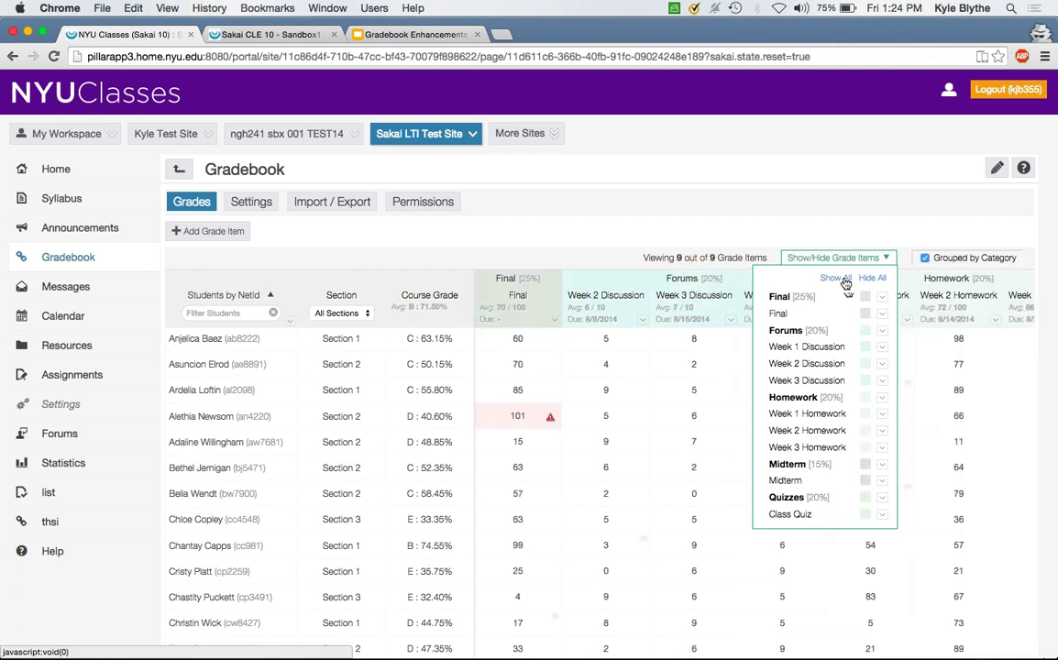
left_click(888, 259)
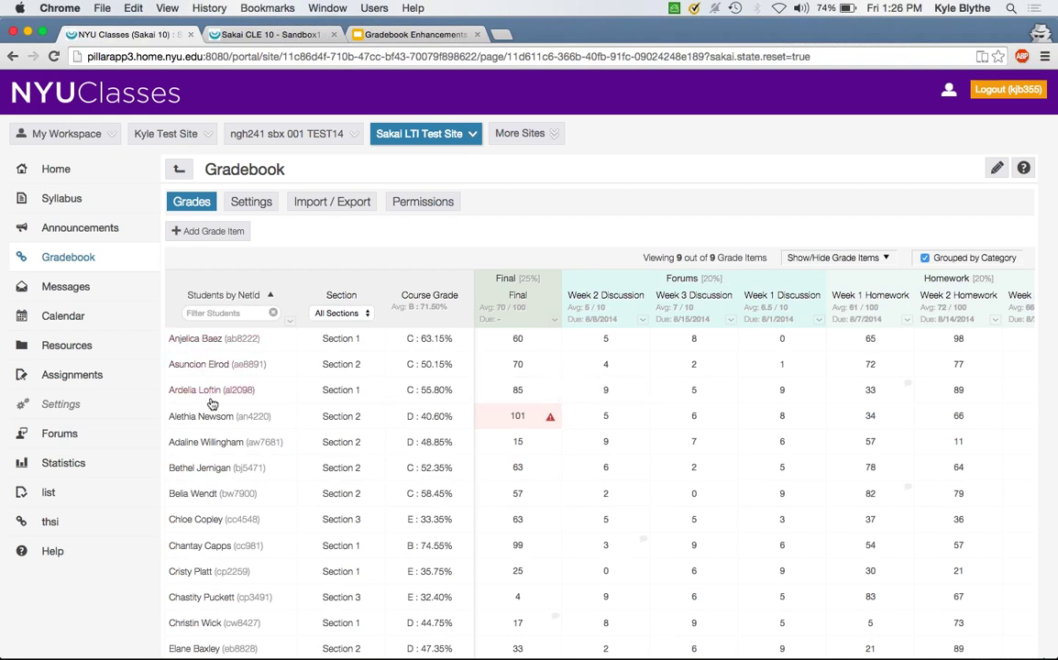
View the Student View of the first student in the grid and close it.
left_click(234, 340)
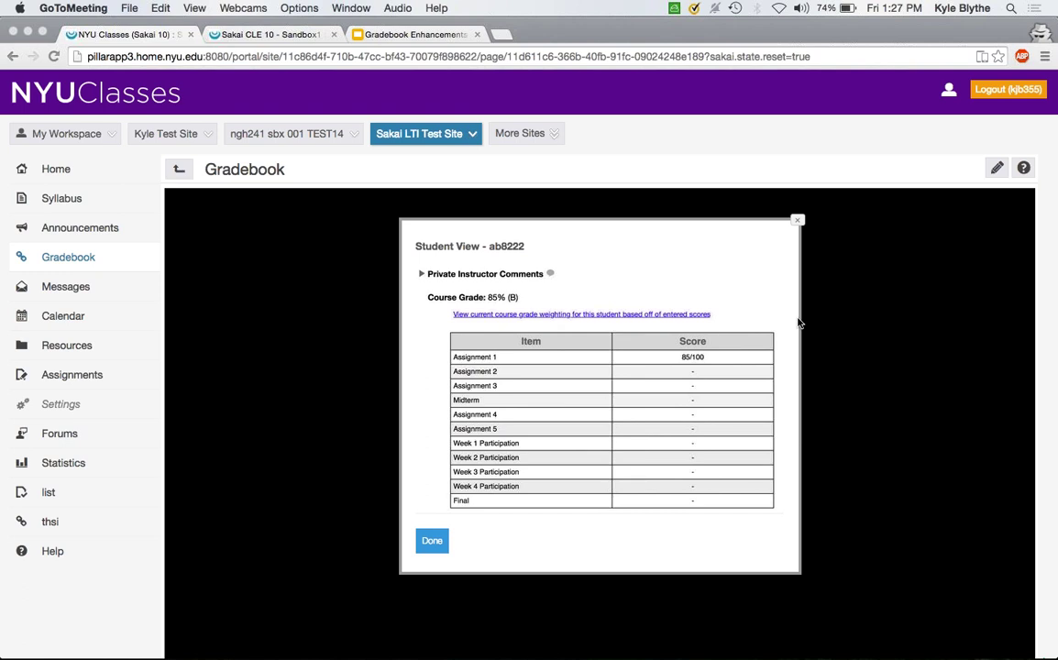
left_click(797, 224)
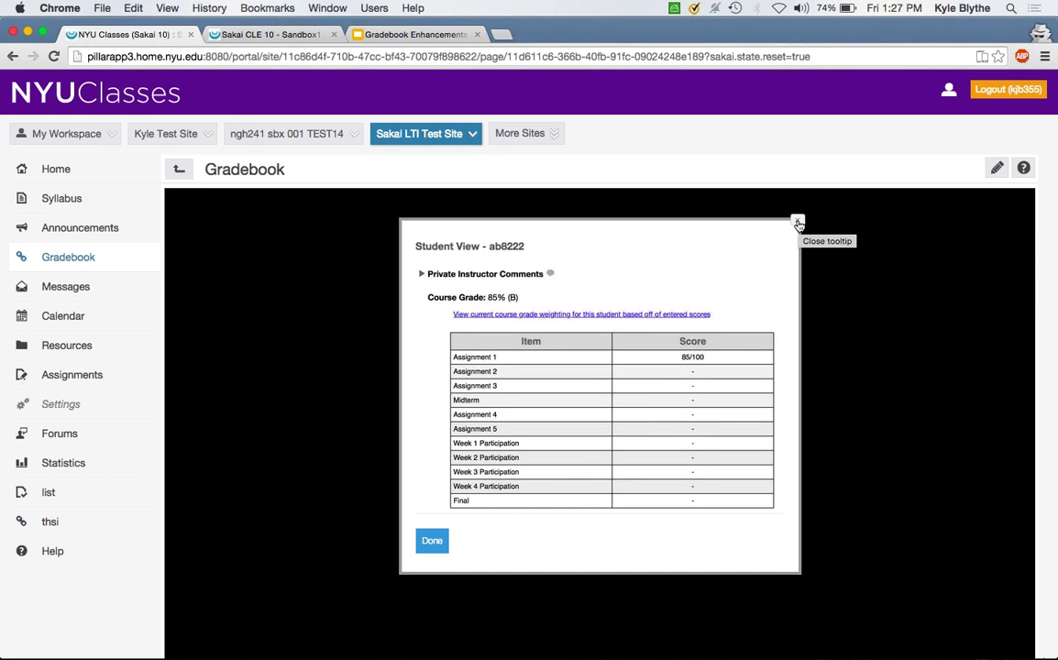
left_click(797, 223)
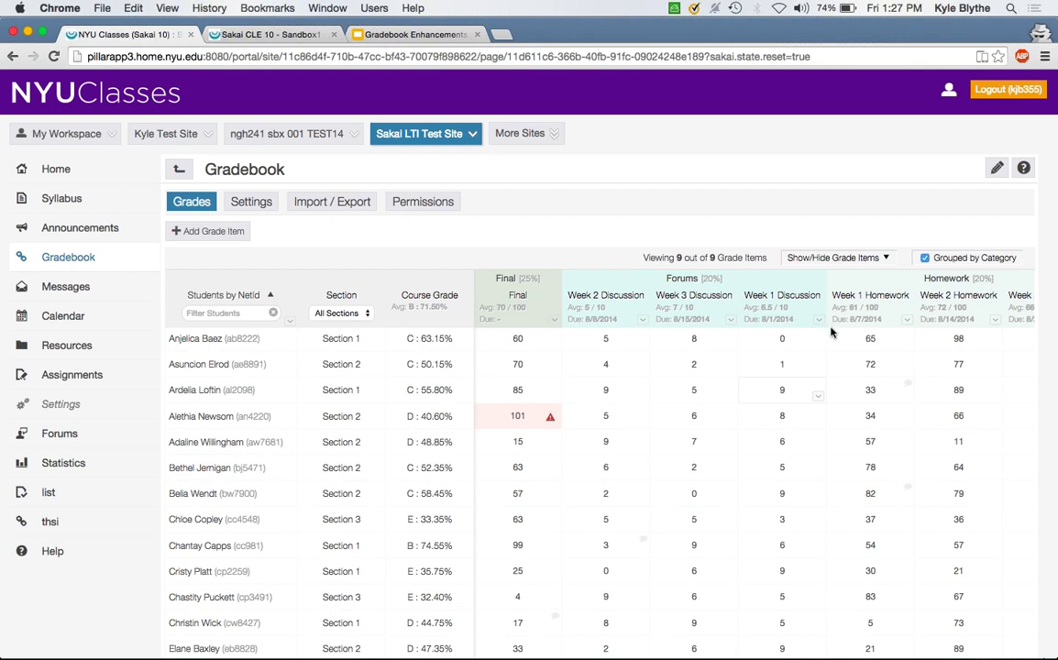
Turn off category grouping and check the Student View of the first and second students in the grid.
left_click(925, 257)
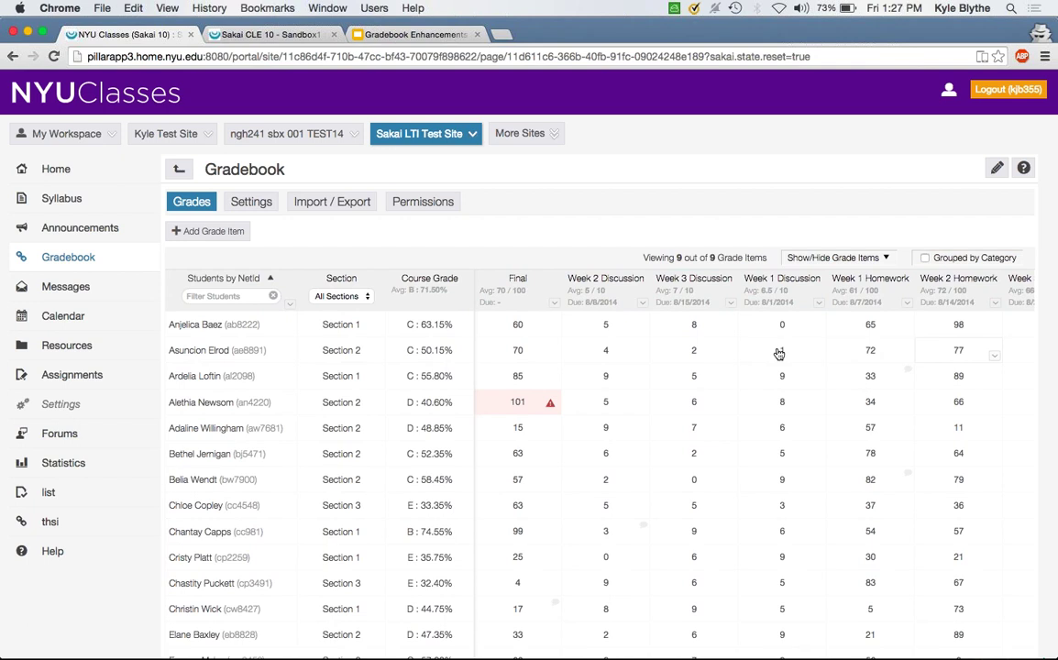
left_click(245, 332)
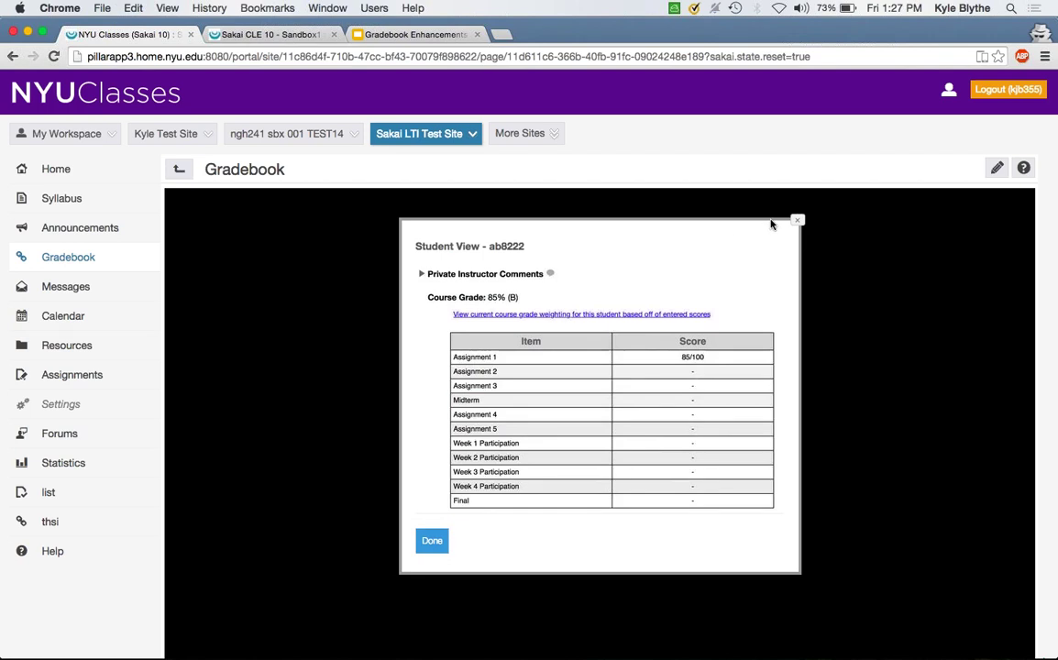
left_click(795, 218)
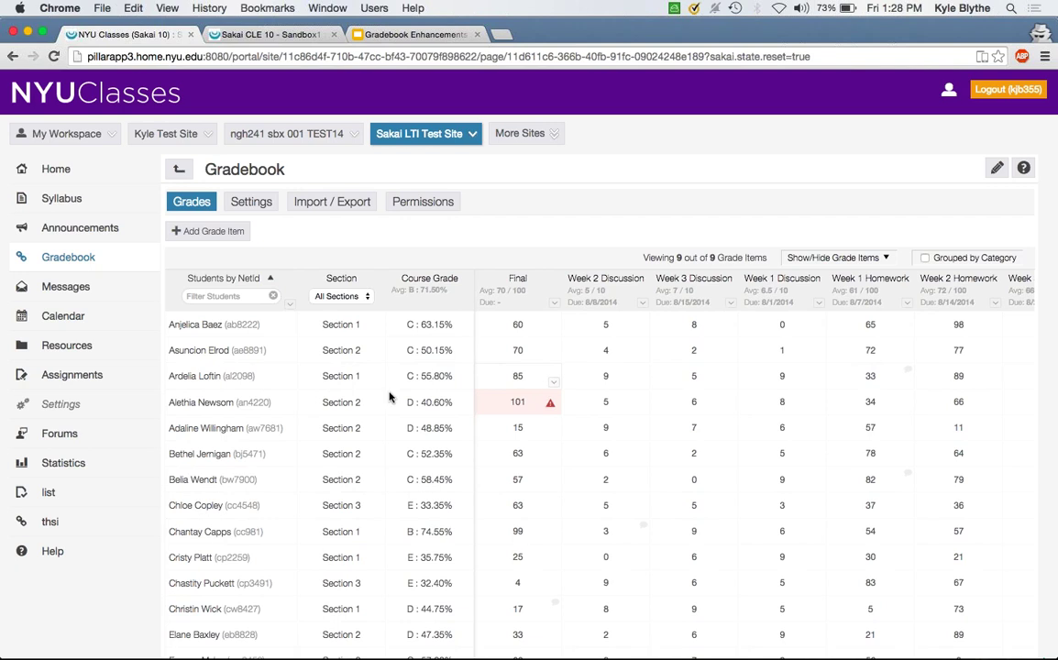
left_click(246, 353)
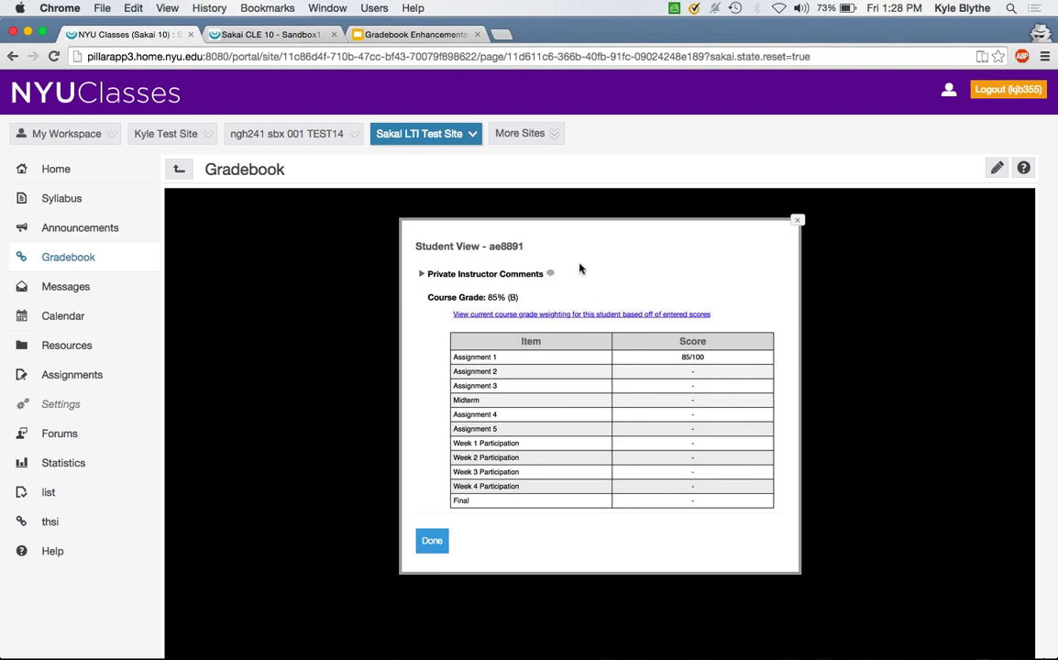
left_click(799, 222)
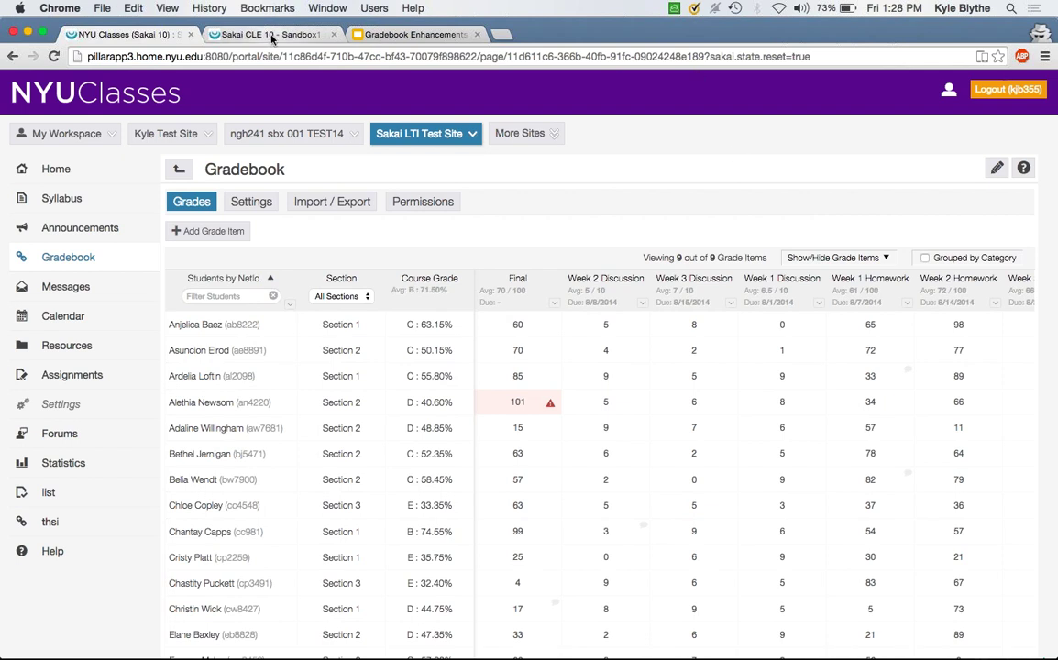
Look at the Gradebook Items summary in the Sakai CLE 10 sandbox and return to the NYU Classes gradebook.
left_click(271, 36)
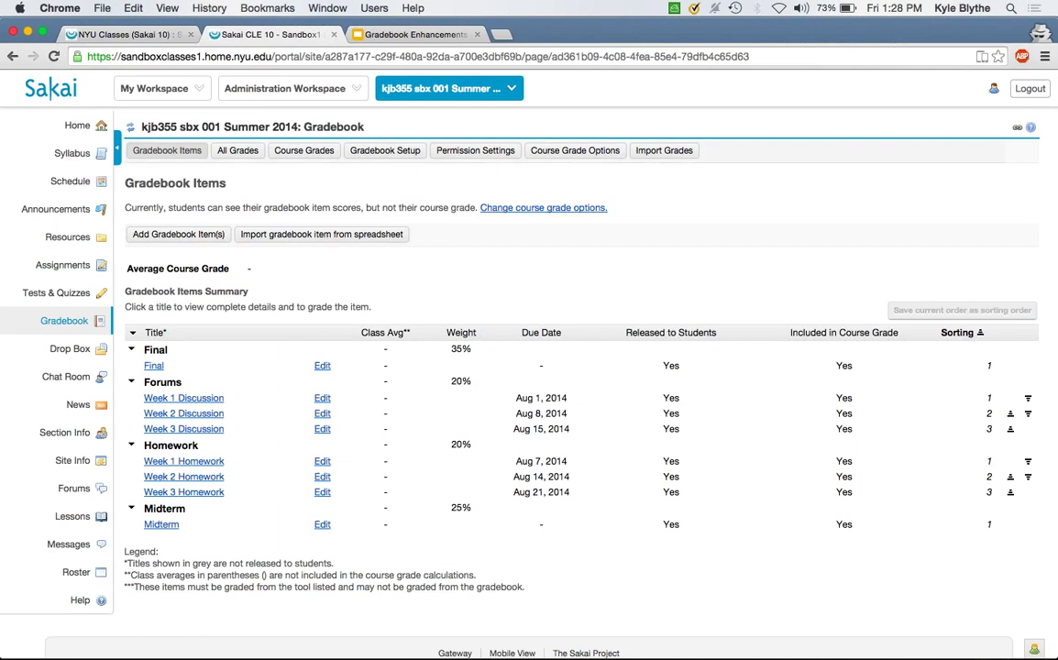
left_click(138, 35)
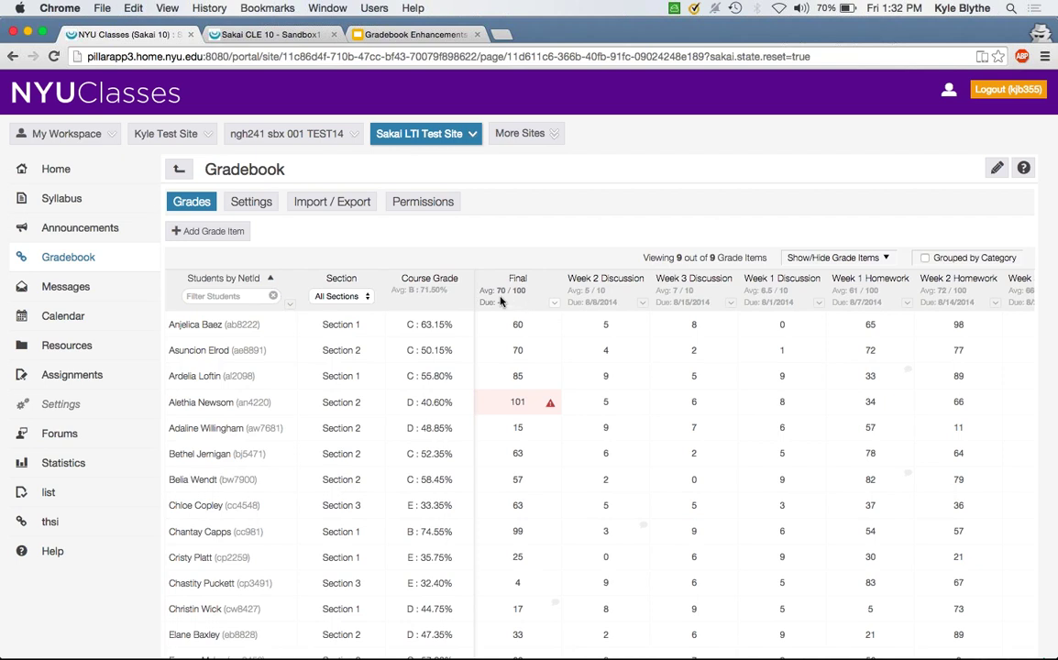
Review the Grade Release Rules in the gradebook settings and the instructions for importing and exporting grades.
left_click(246, 209)
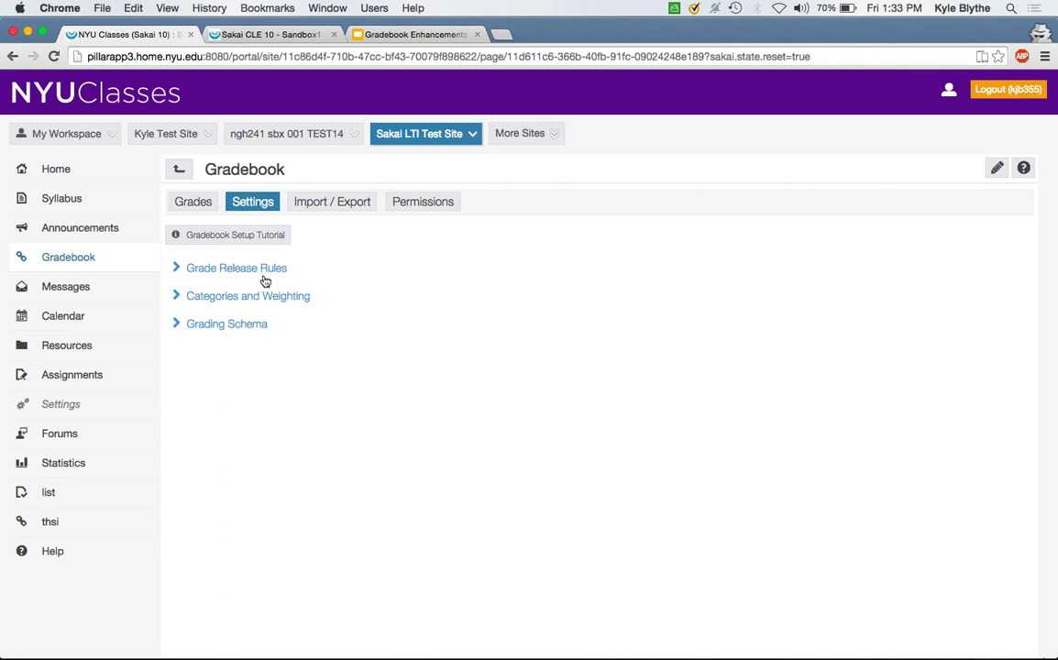
left_click(178, 275)
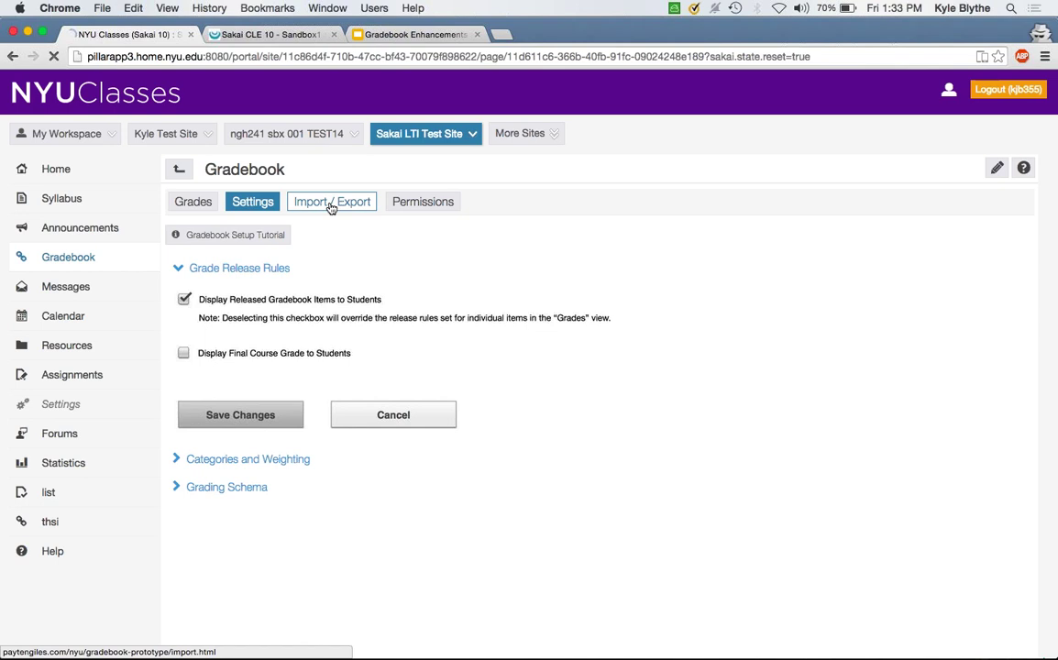
left_click(331, 208)
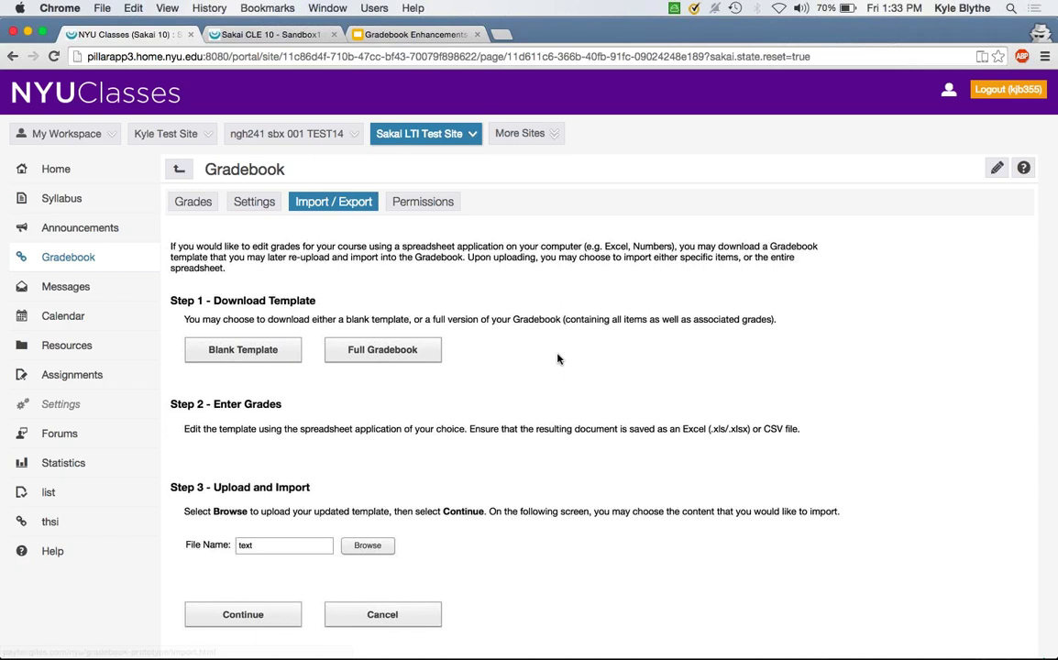
scroll(558, 358, "down", 3)
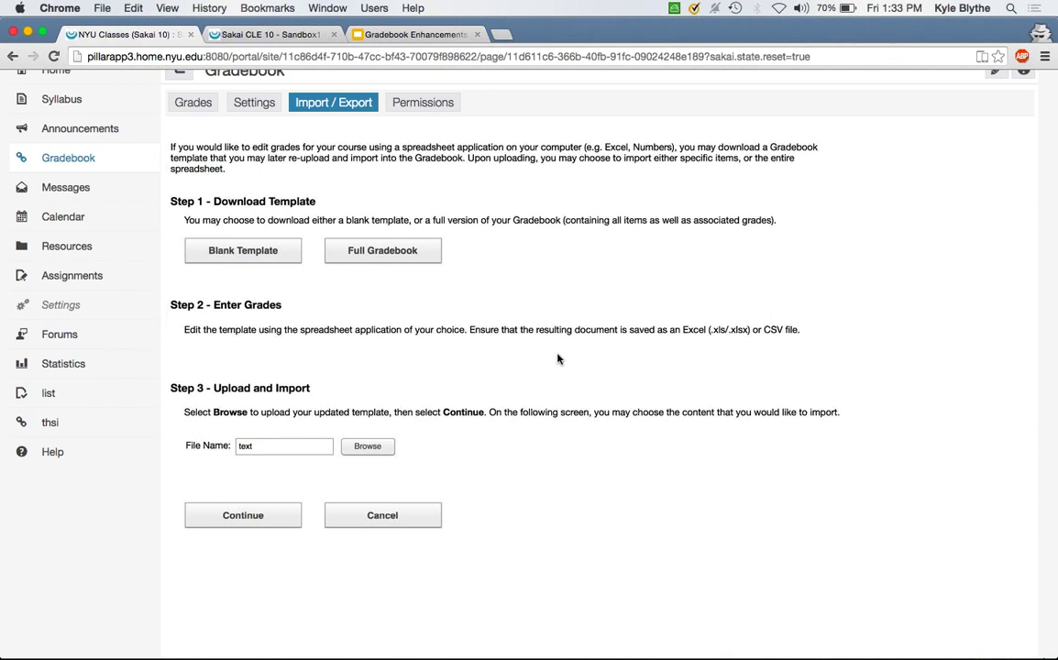
Switch to the import mockup in OmniGraffle, choose Grade Import.xls as the upload file and continue to the item selection.
key("ctrl+Up")
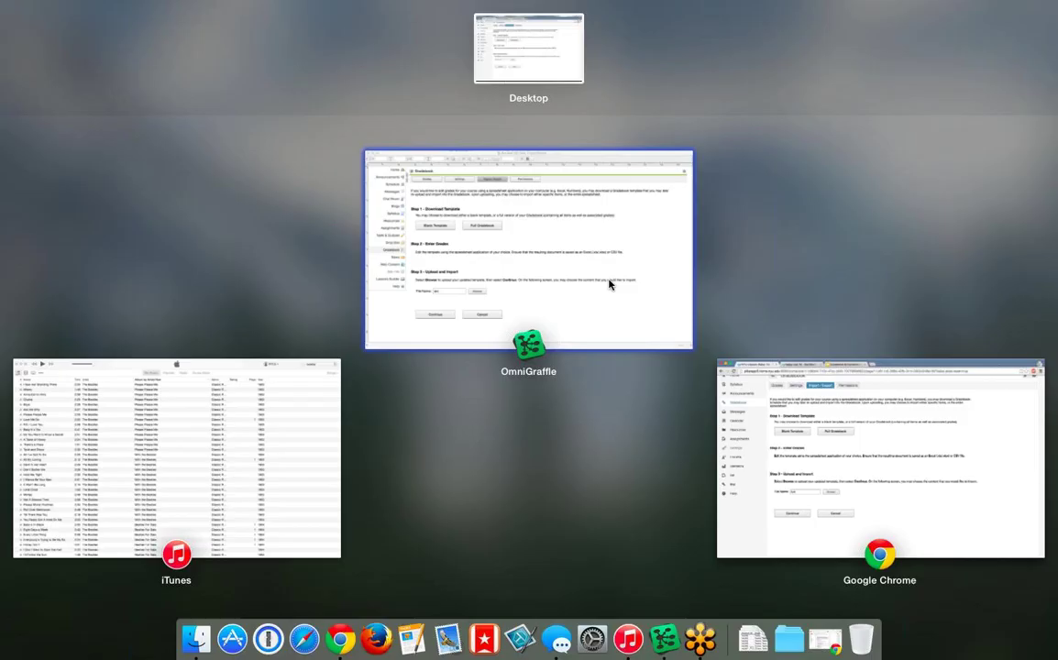
left_click(609, 284)
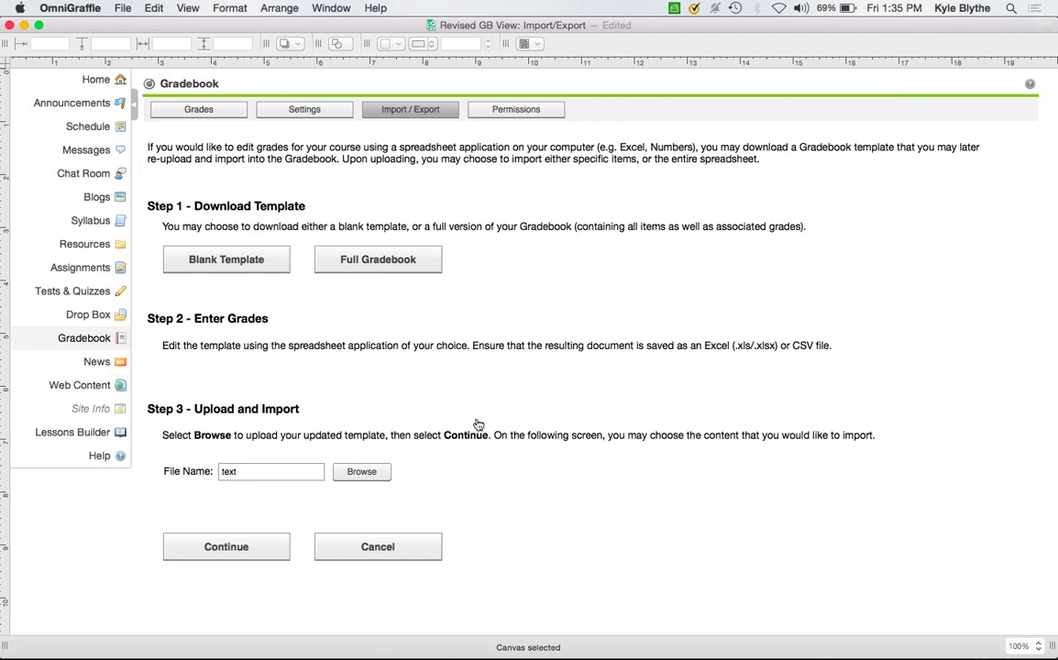
left_click(389, 470)
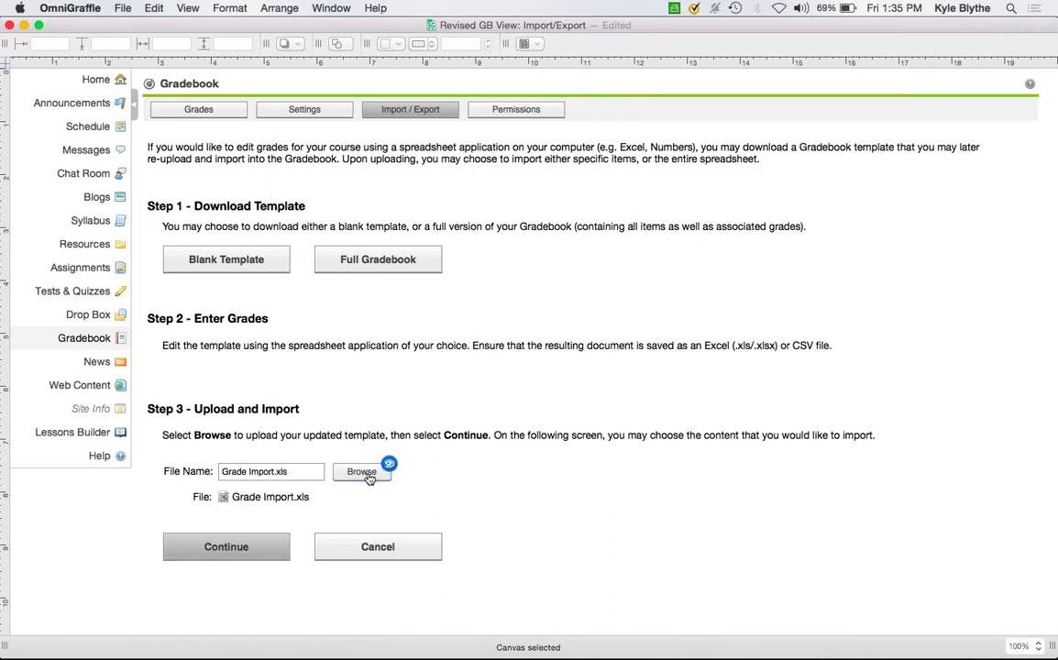
left_click(245, 548)
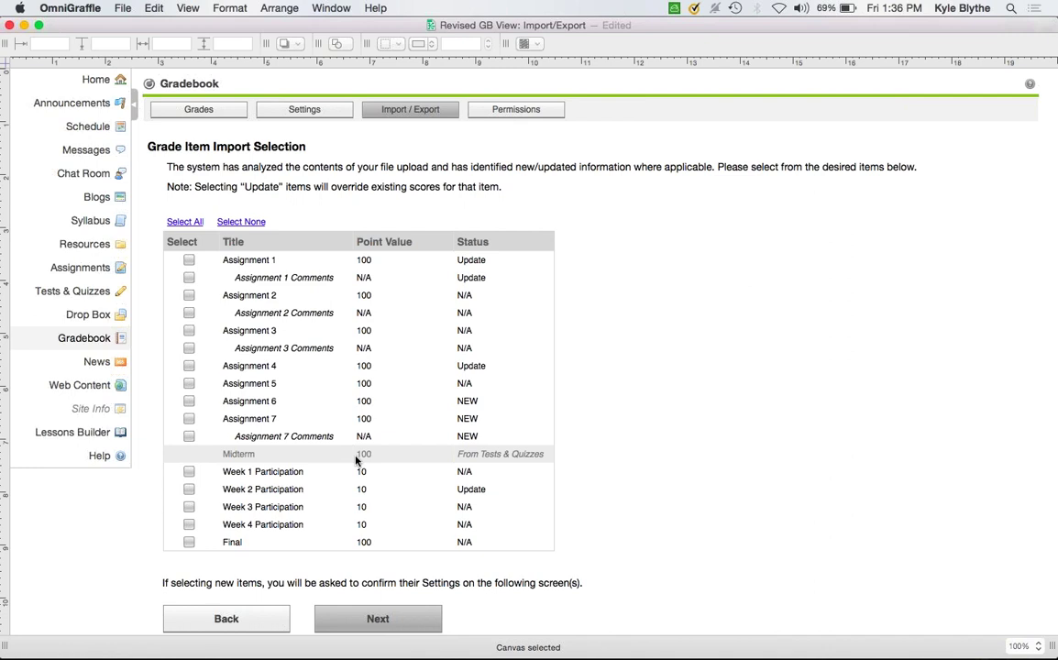
Select Assignment 1, Assignment 1 Comments, Assignment 6 and Assignment 7 for import, and accept the default new-item settings for Assignment 6.
left_click(190, 260)
left_click(189, 276)
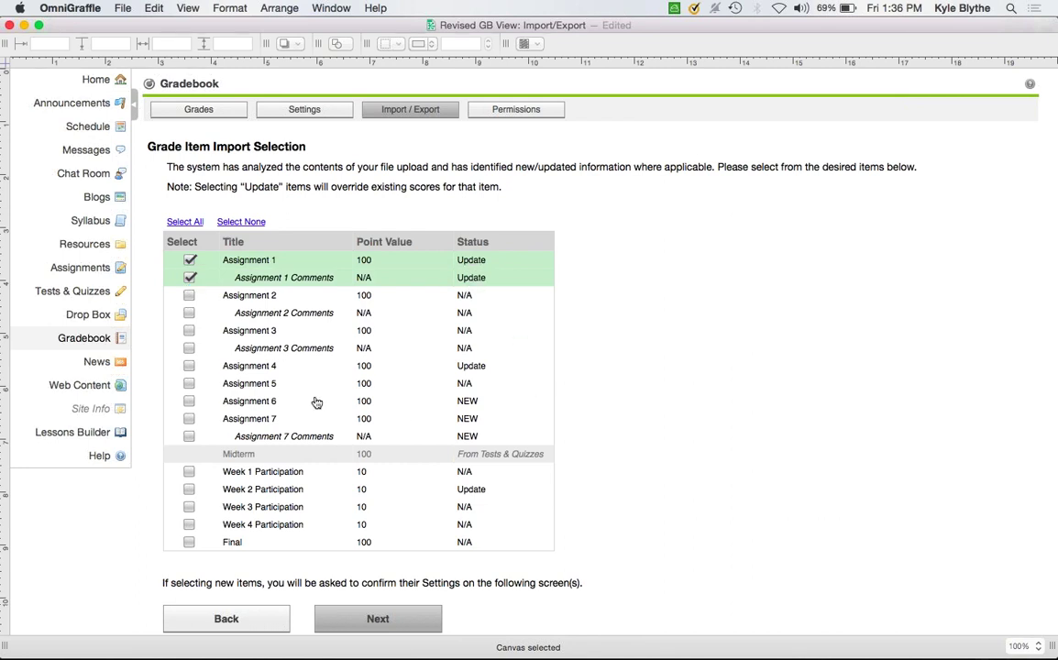
left_click(189, 401)
left_click(189, 418)
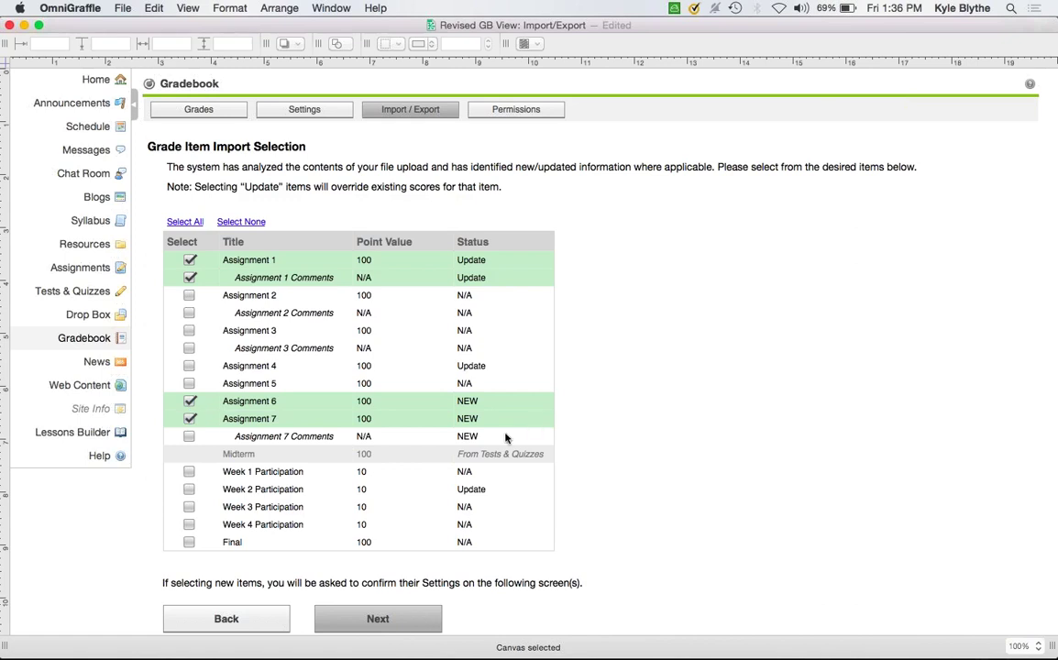
left_click(423, 614)
left_click(373, 621)
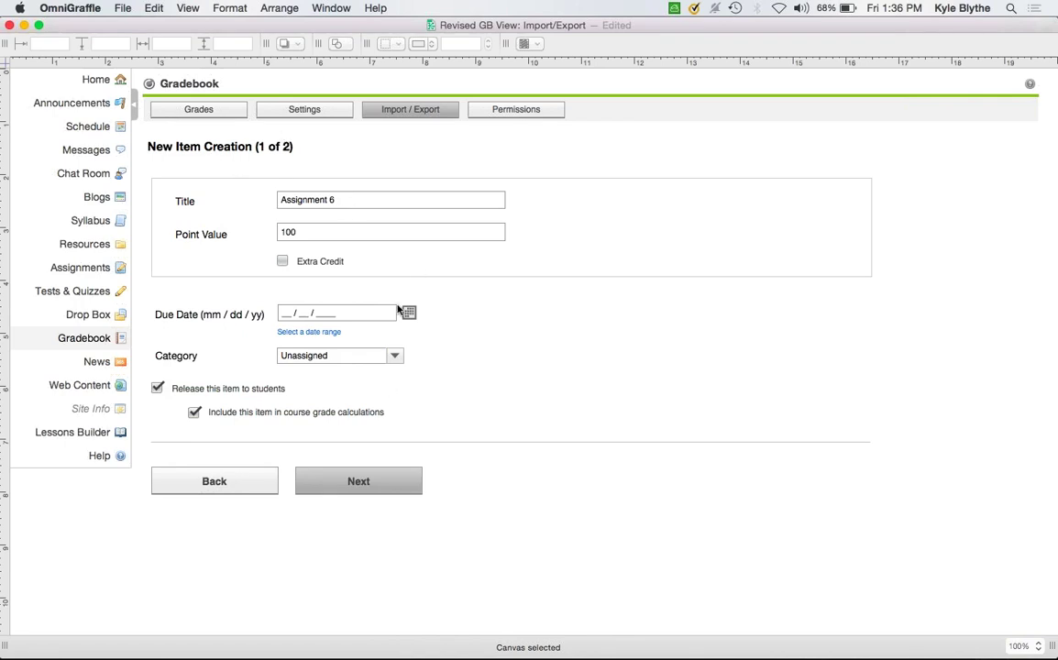
left_click(367, 483)
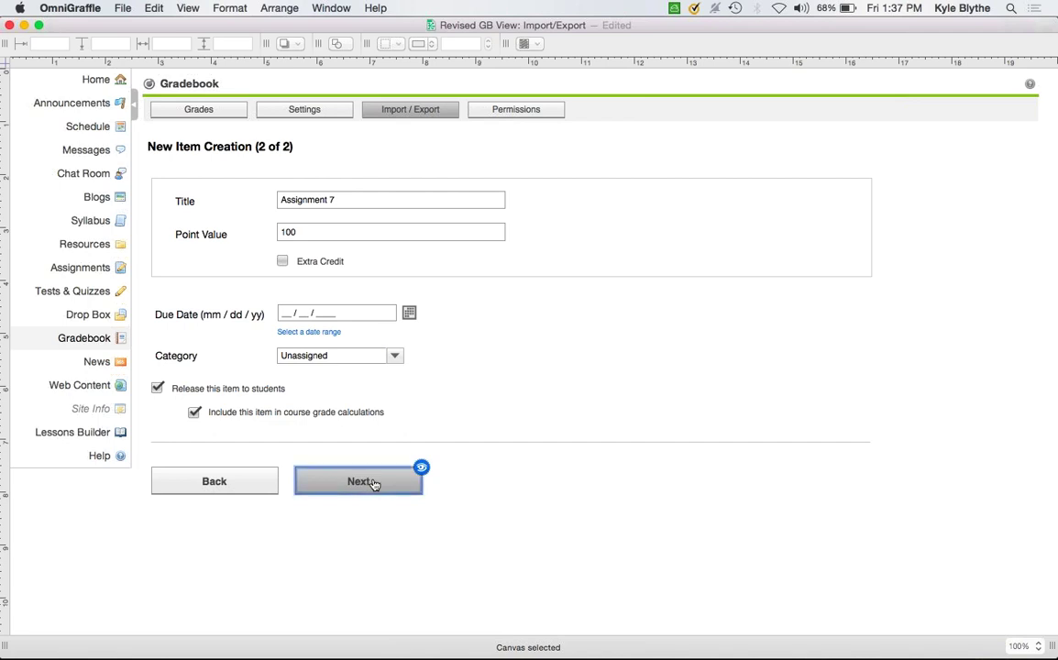
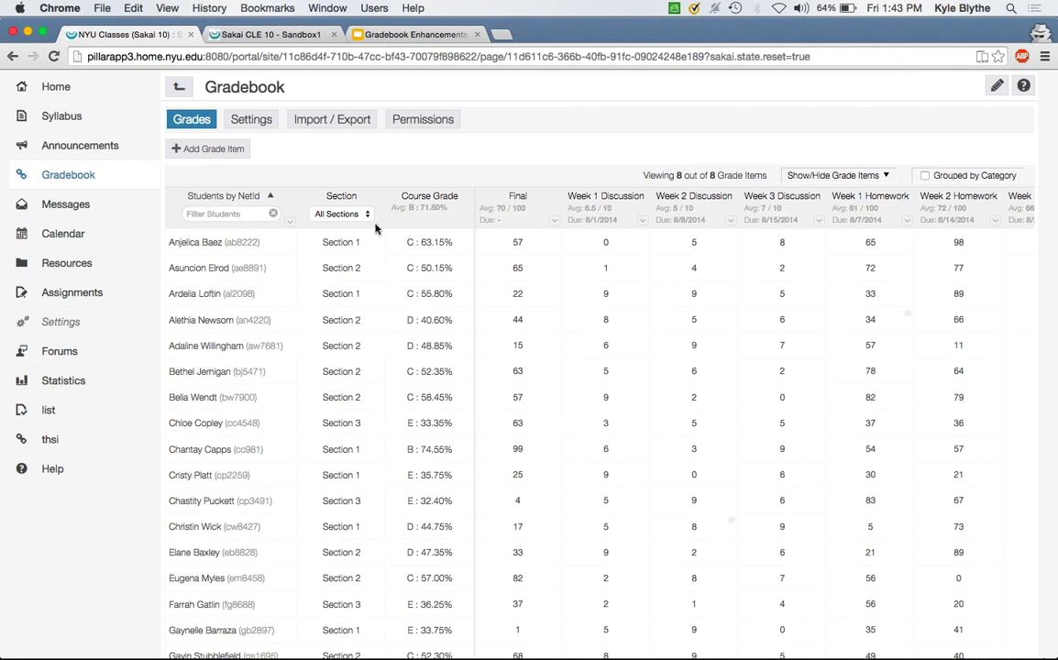
View the editable item details of the Week 1 Discussion column and close them without saving.
left_click(644, 222)
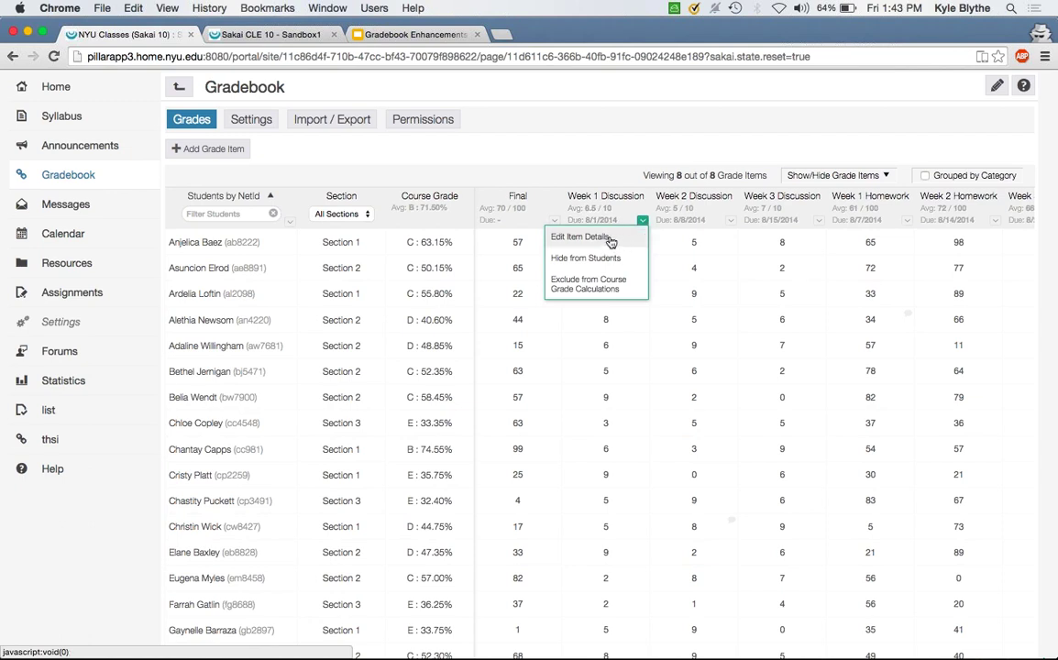
left_click(612, 238)
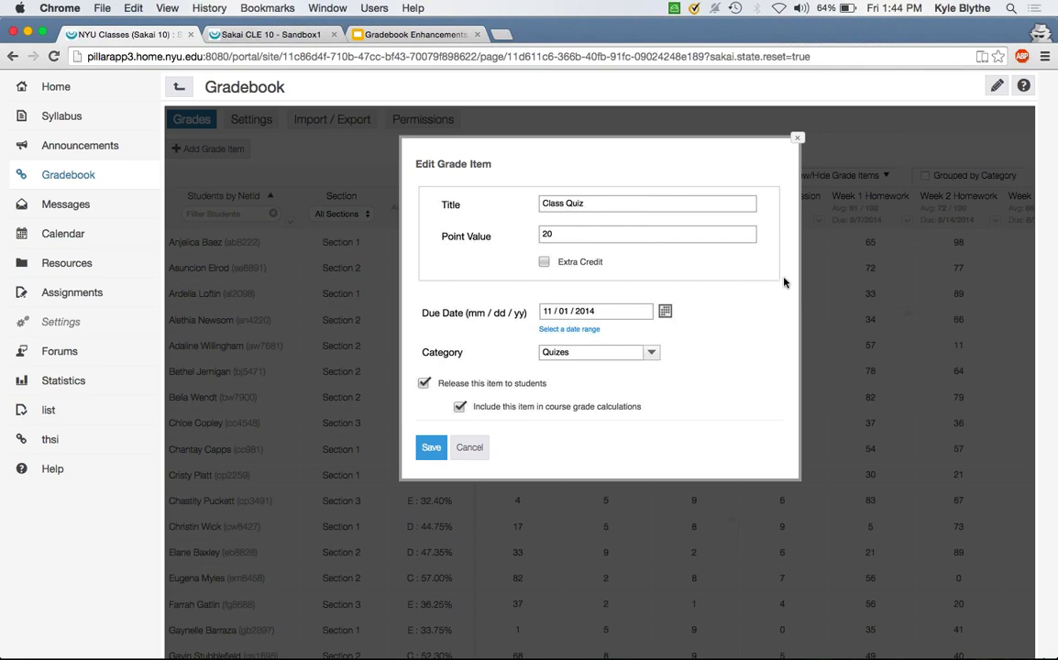
left_click(797, 139)
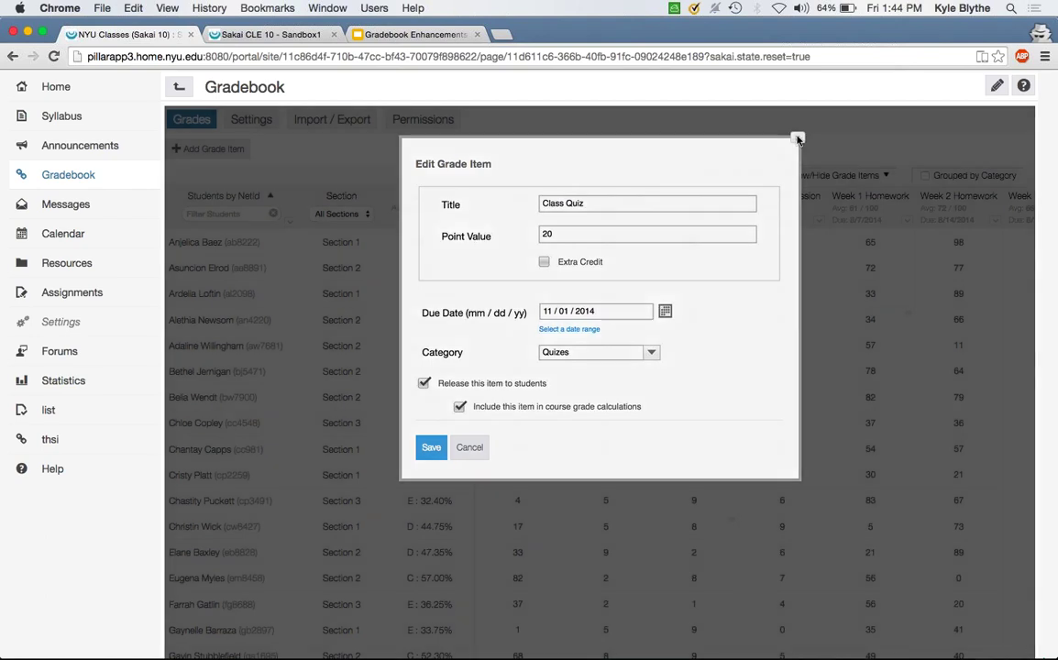